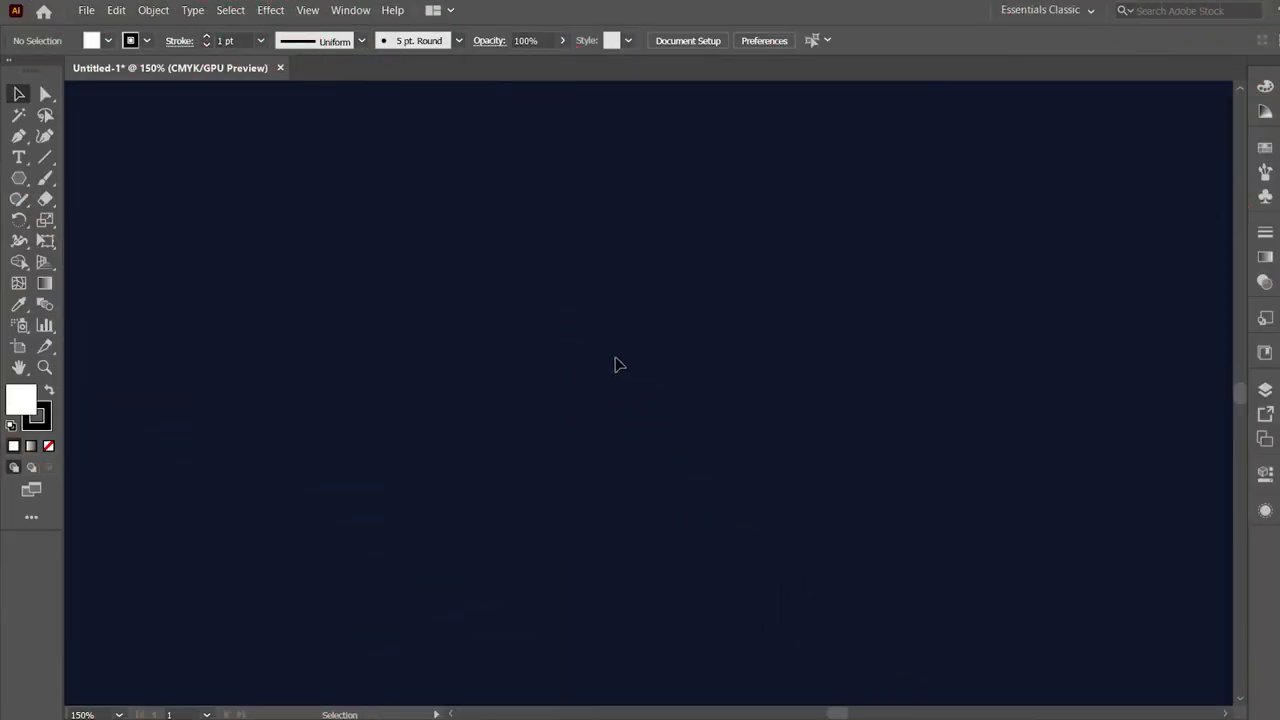
Draw a white six-sided hexagon near the canvas centre with the Polygon tool.
click(18, 177)
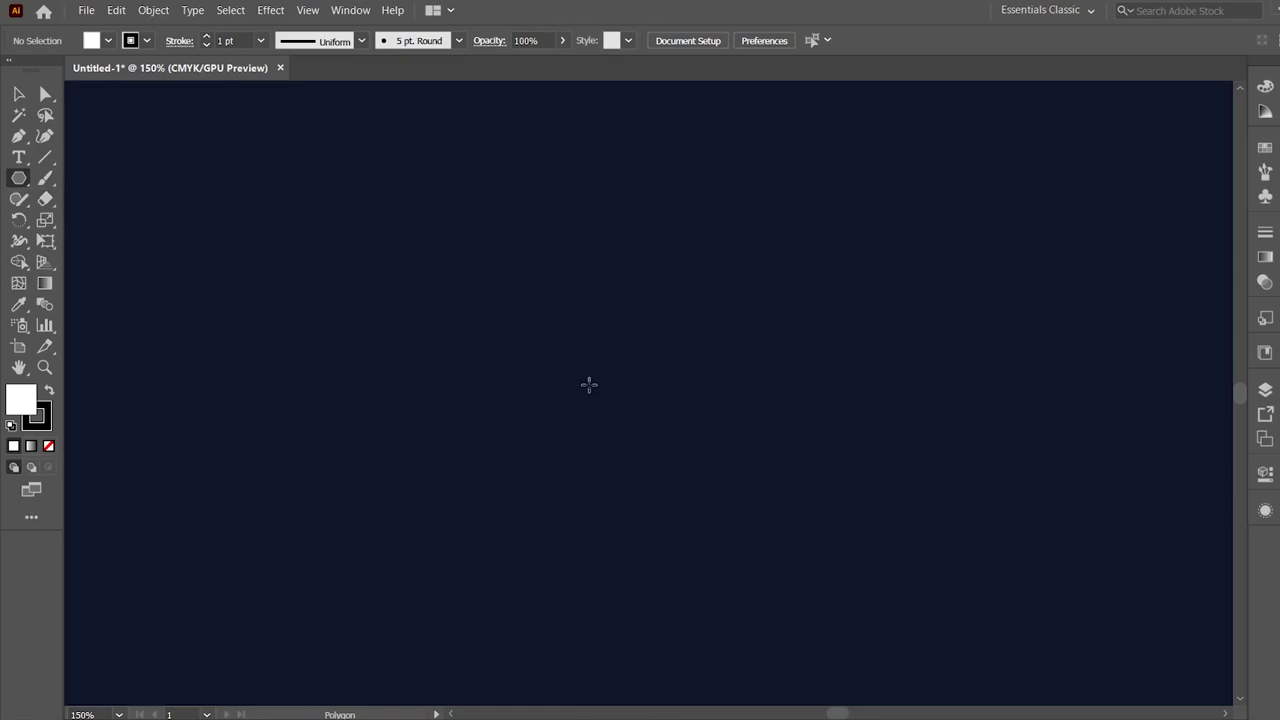
drag(589, 385, 649, 432)
key(Up)
key(Up)
key(Down)
key(Down)
key(Down)
key(Up)
key(Up)
drag(656, 437, 699, 481)
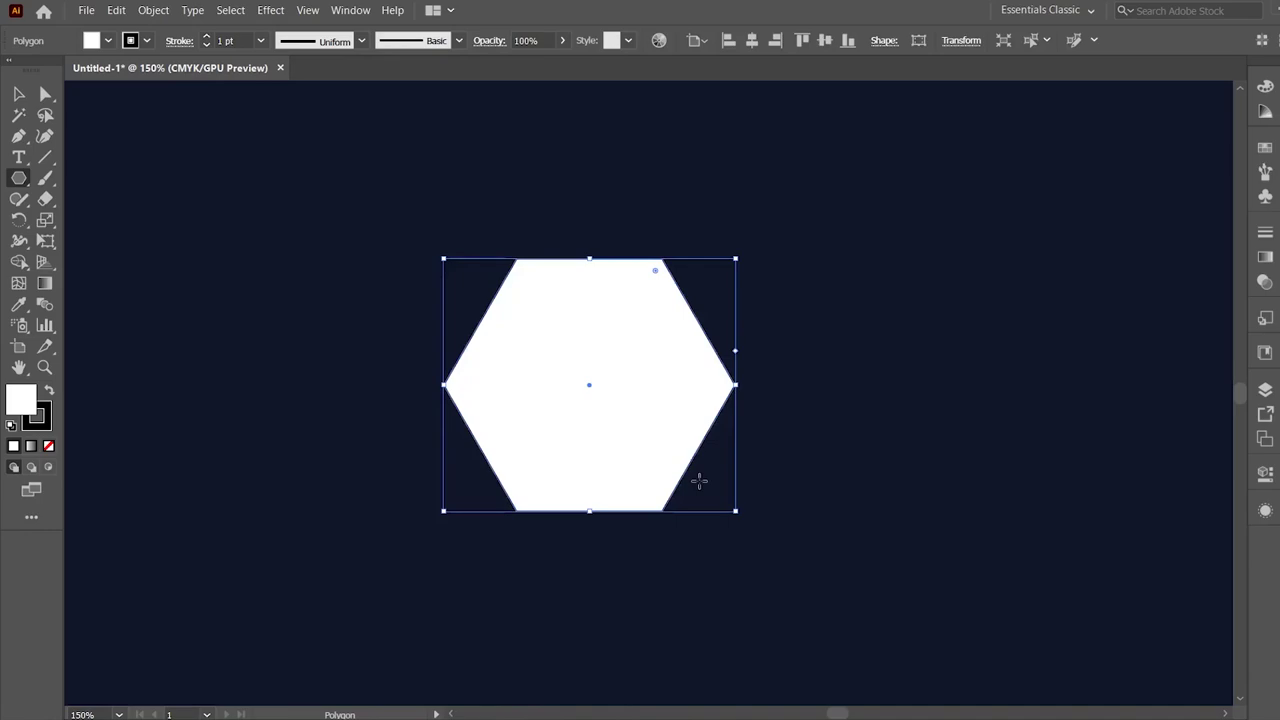
Move the hexagon up-left and make it unfilled with a 0.25 pt white stroke.
click(18, 93)
drag(678, 418, 495, 366)
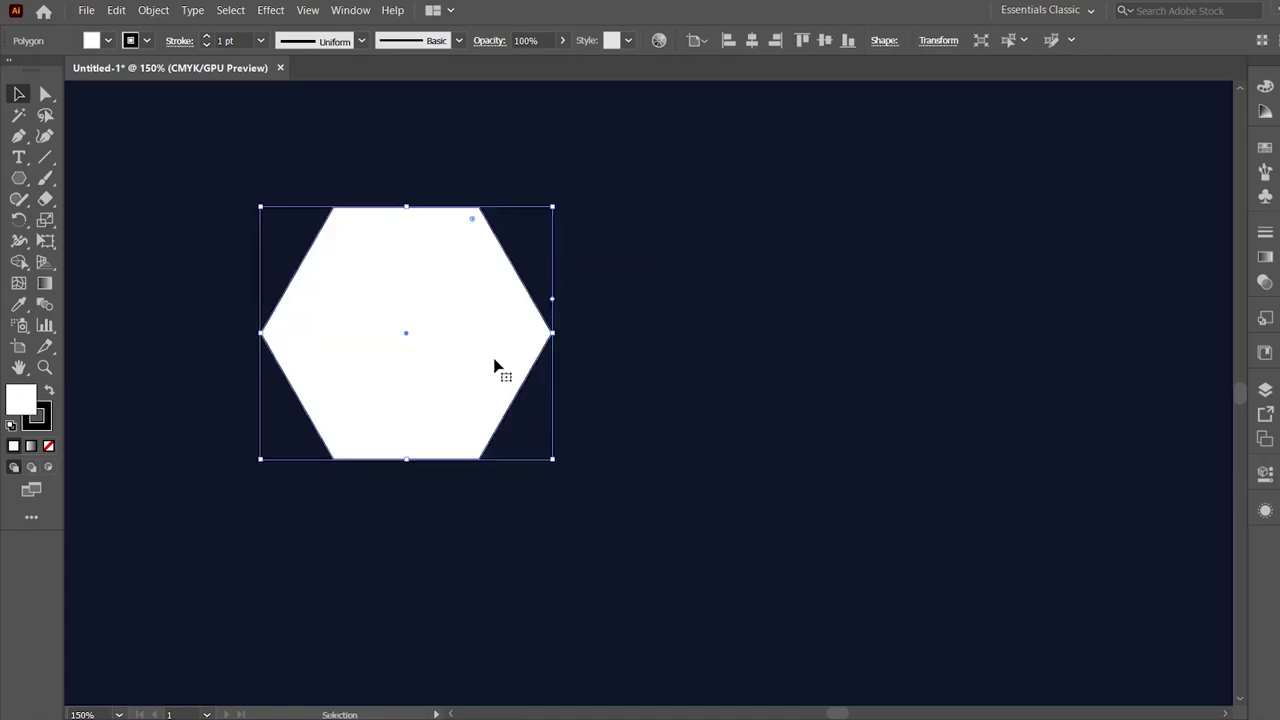
click(48, 446)
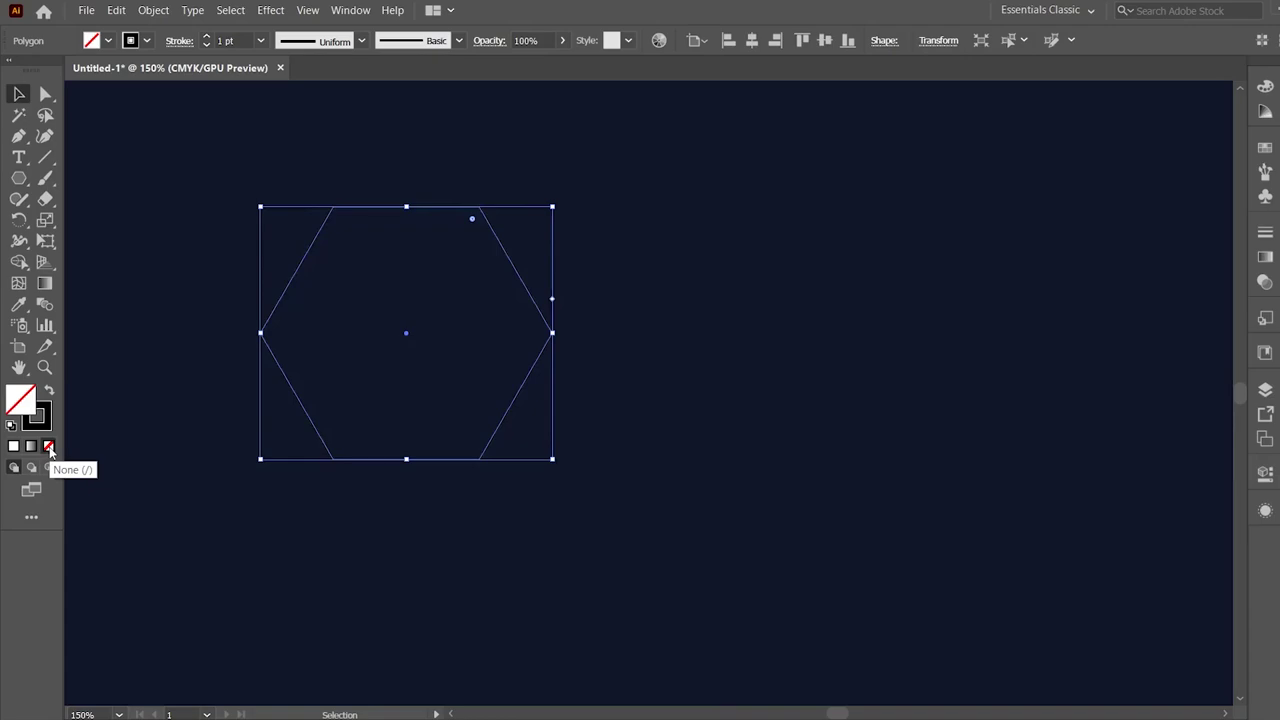
click(147, 41)
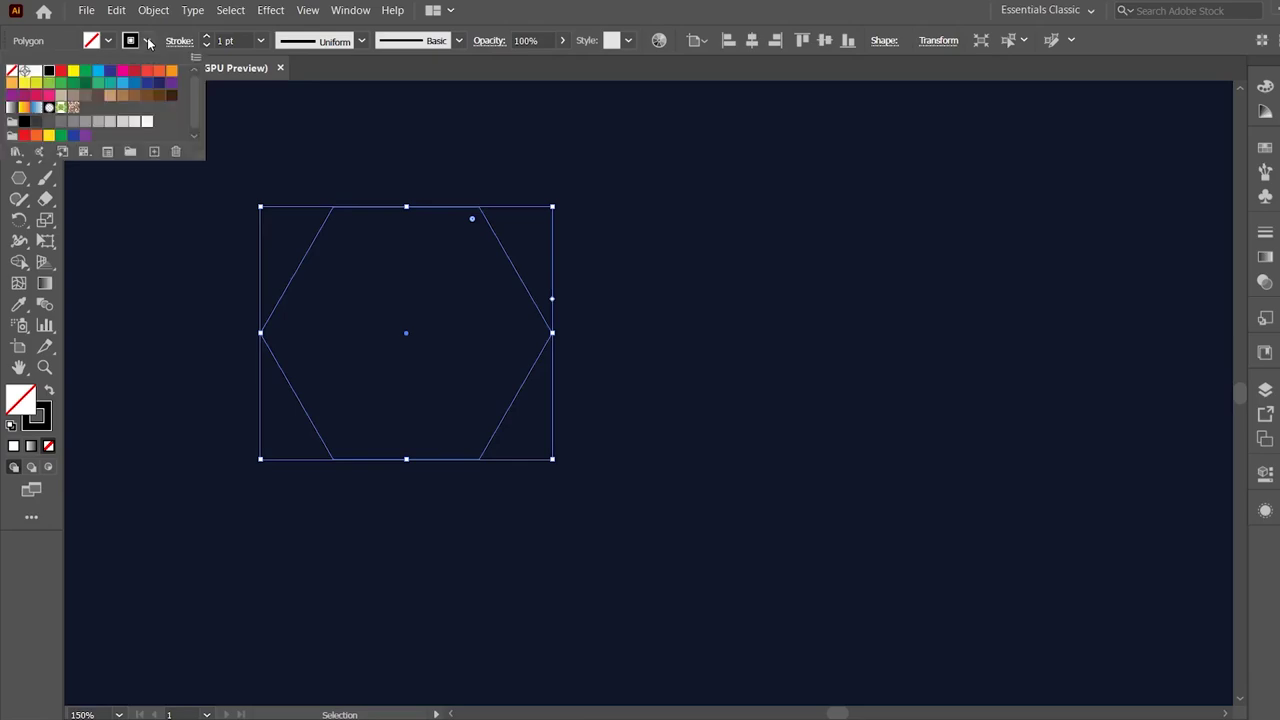
click(37, 73)
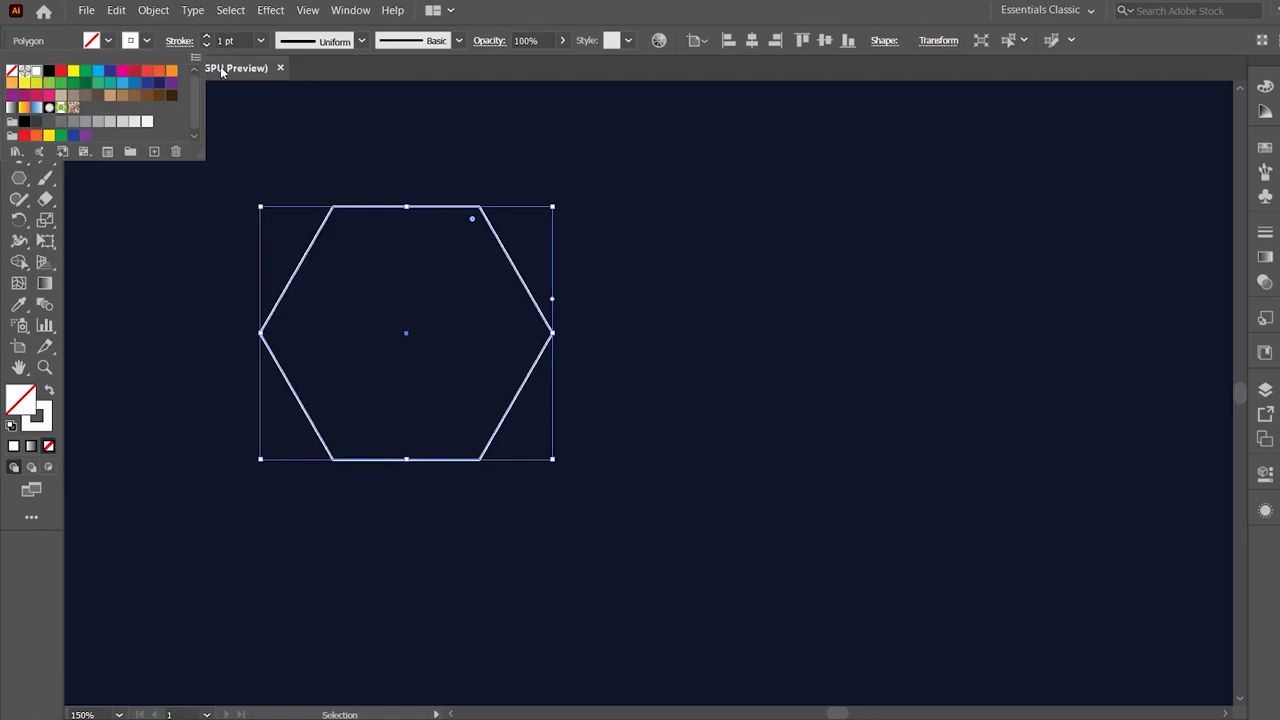
click(259, 42)
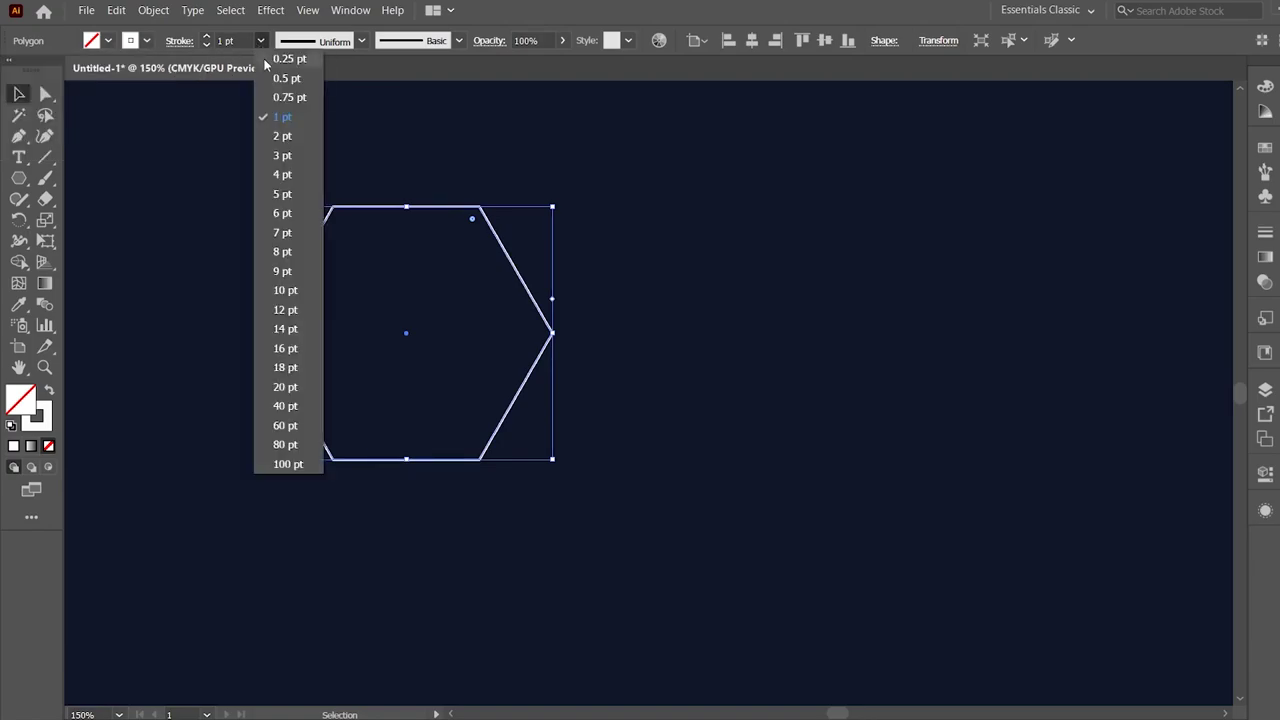
click(265, 52)
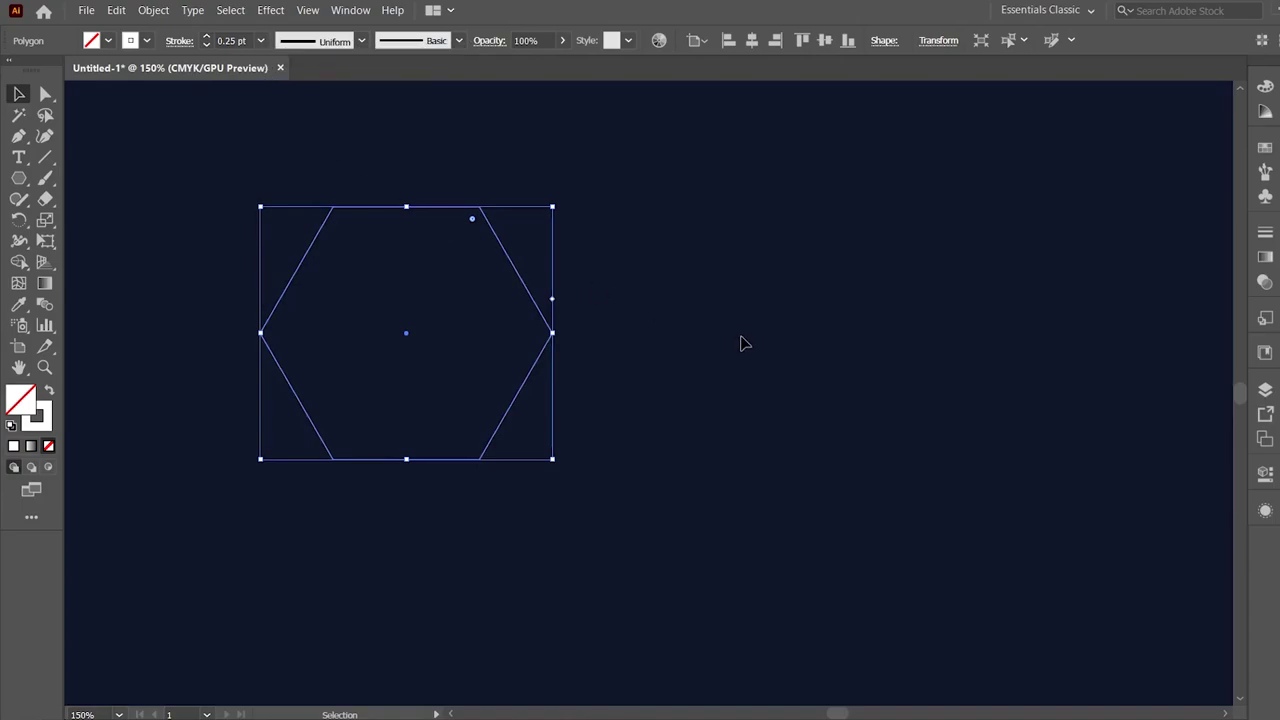
Open Effect > Distort & Transform > Transform for the hexagon and shift the dialog right.
click(270, 12)
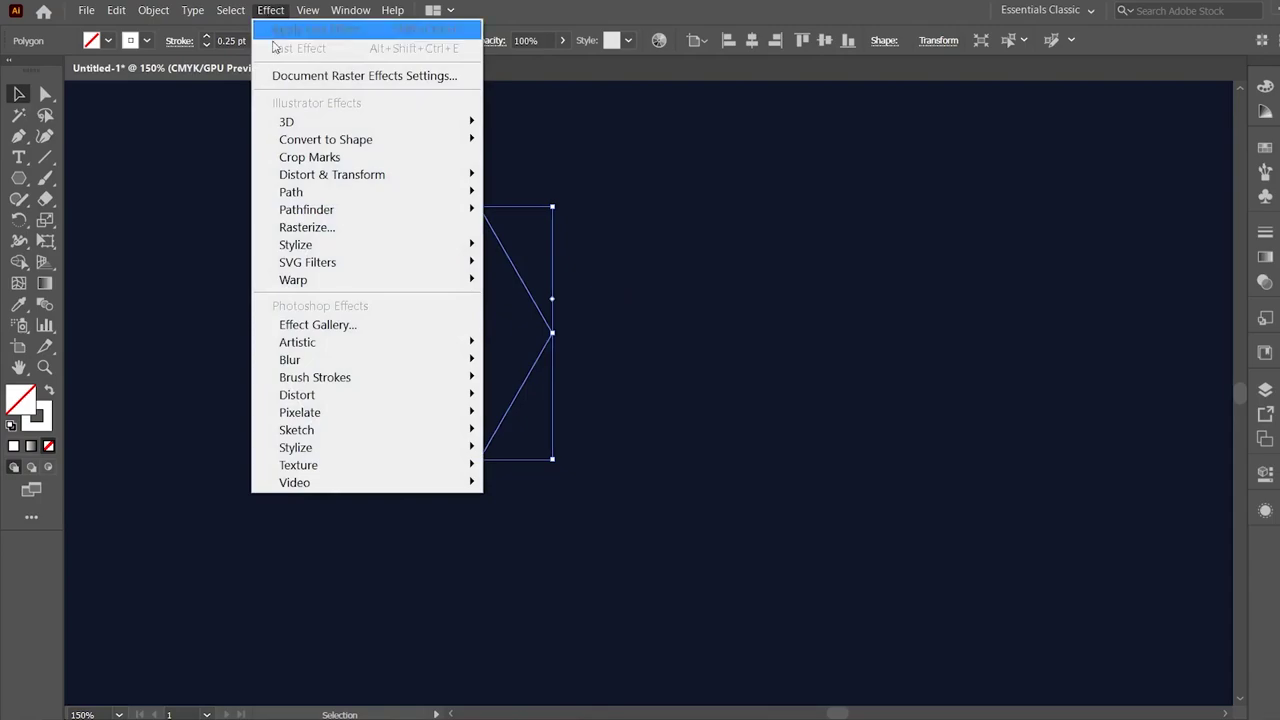
mouse_move(332, 174)
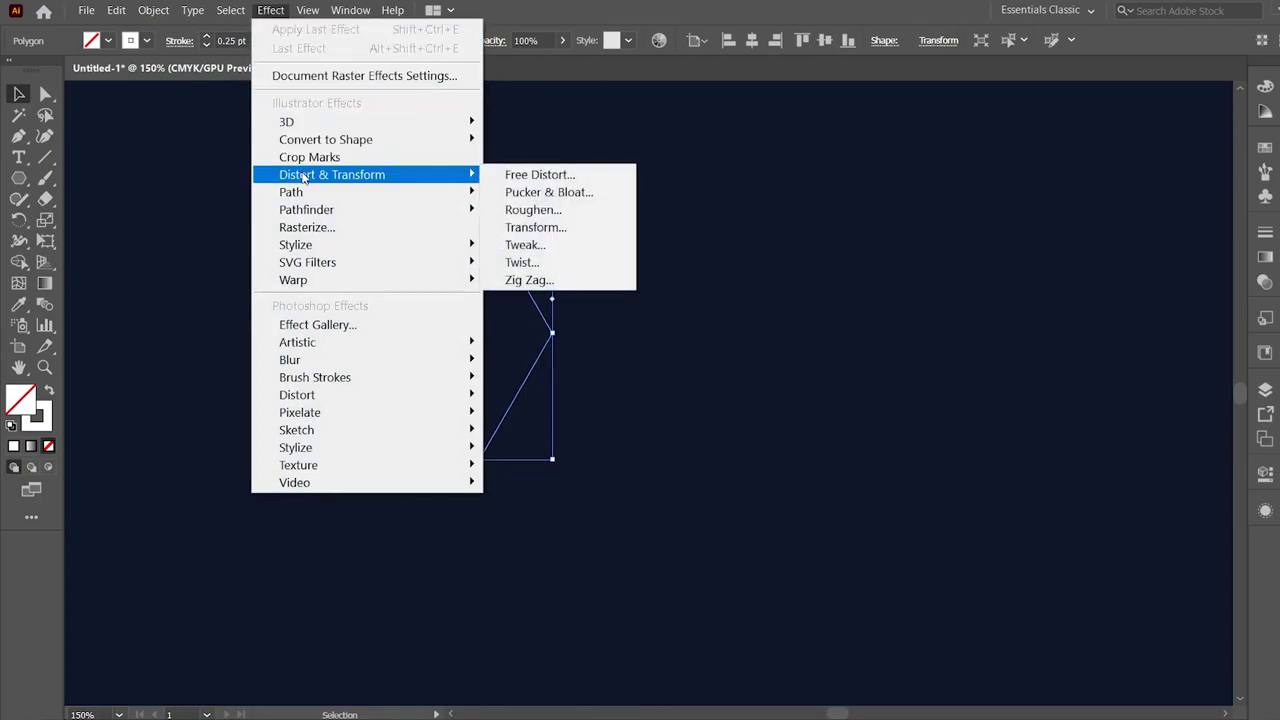
click(553, 233)
drag(950, 146, 1003, 146)
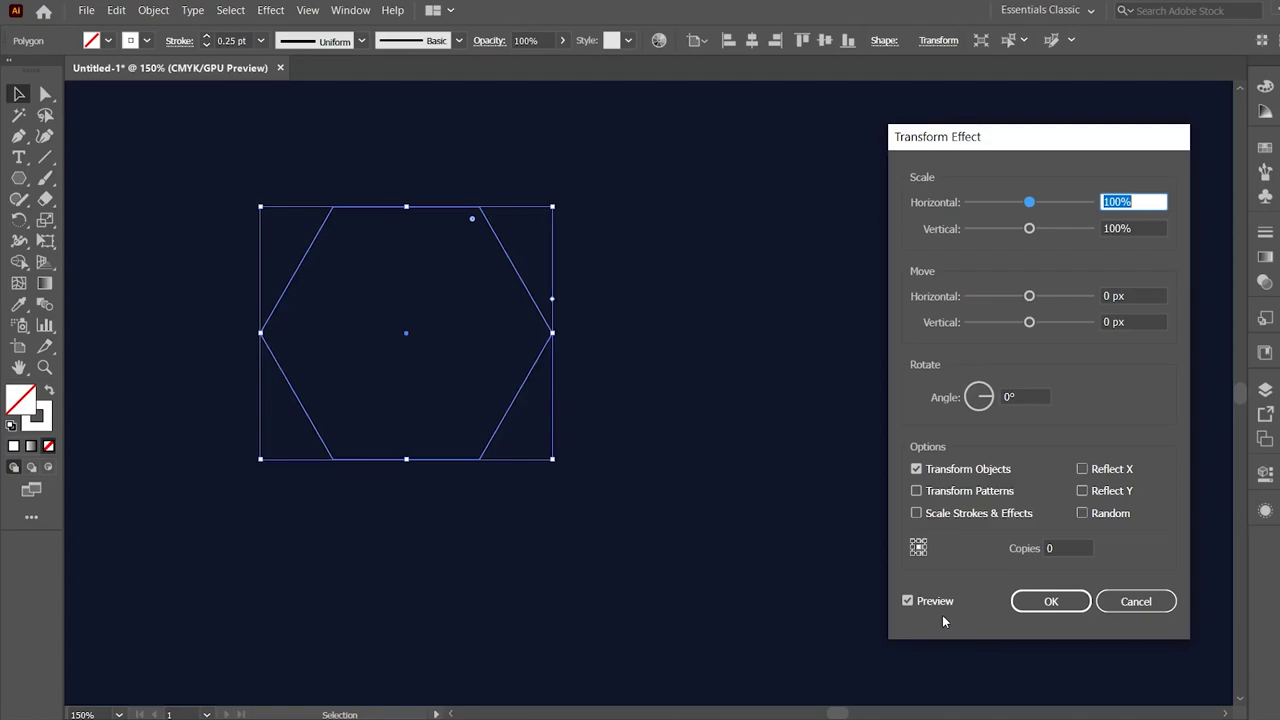
Enter 30 in the Transform effect's Copies field.
click(1053, 548)
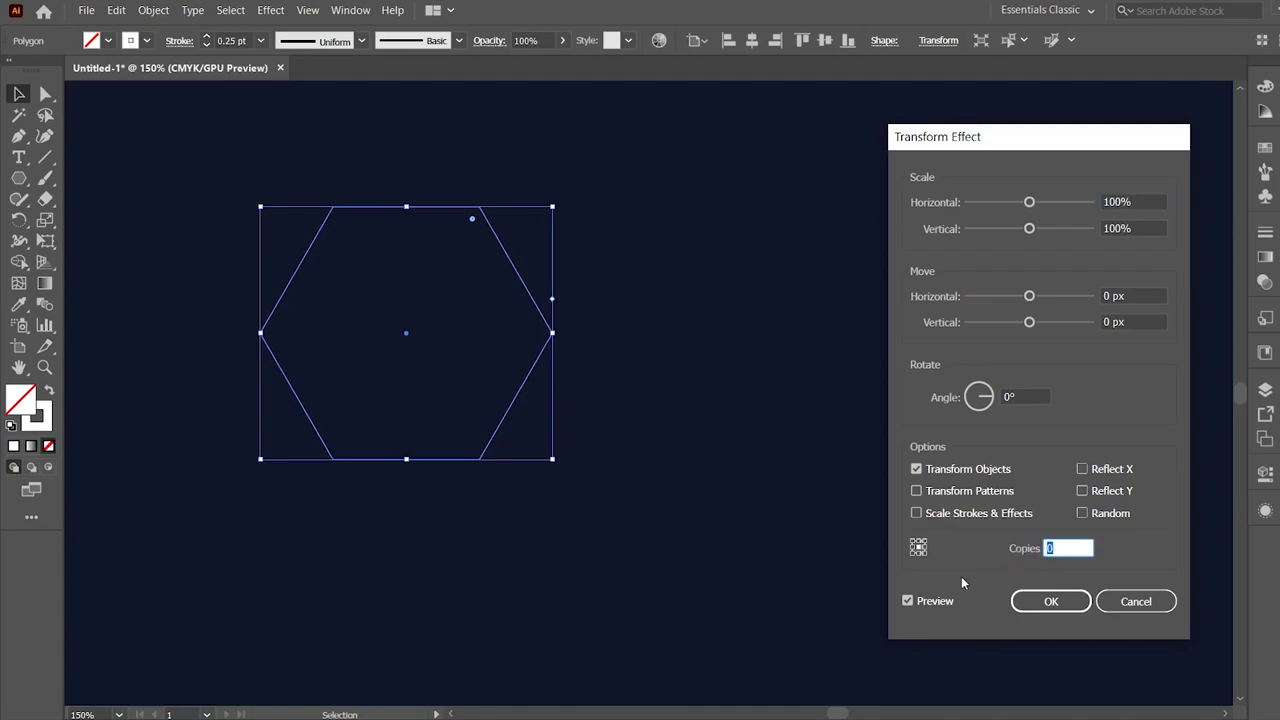
text(30)
key(Tab)
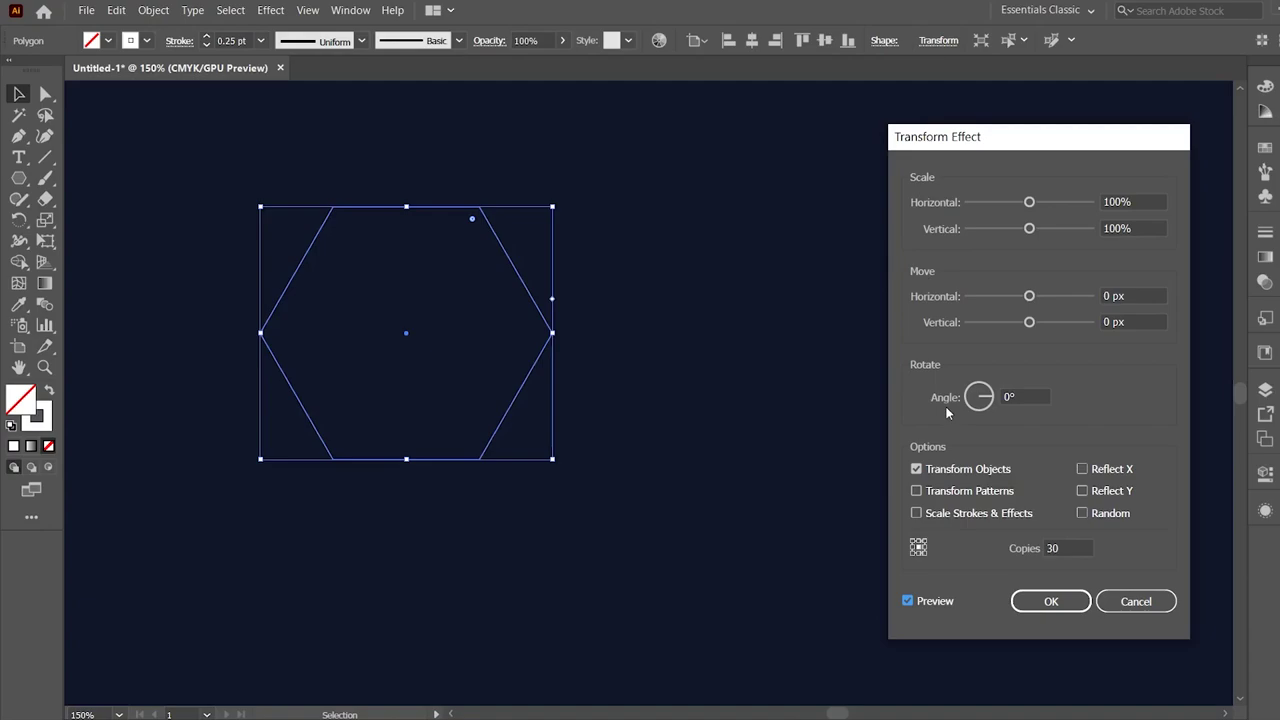
Scale each copy to 96% horizontally and 97% vertically.
click(1028, 204)
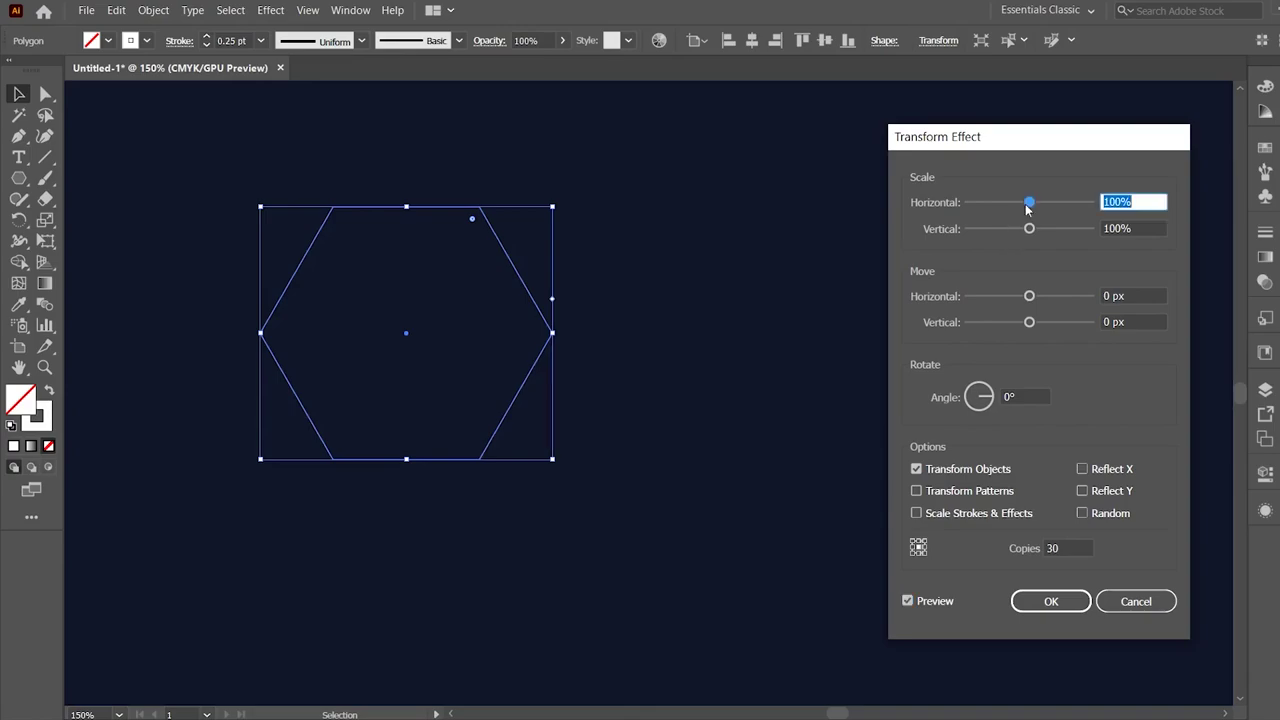
drag(1028, 208, 1030, 208)
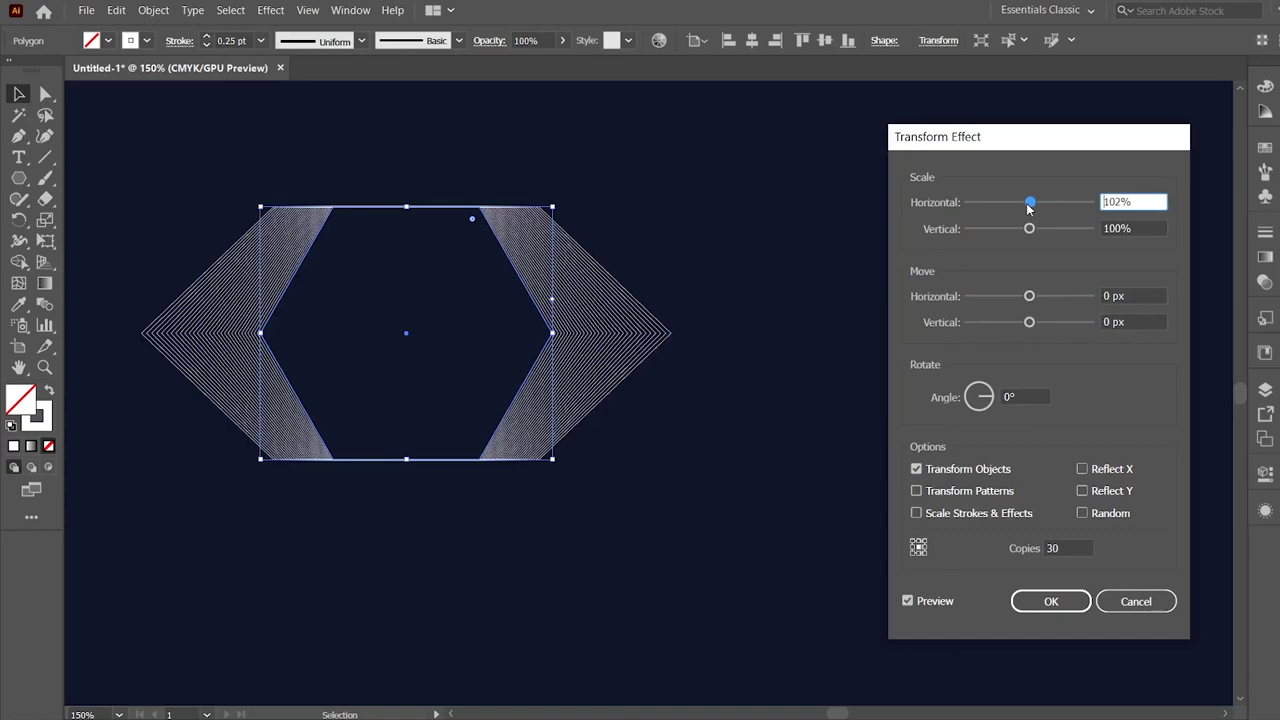
drag(1029, 207, 1024, 207)
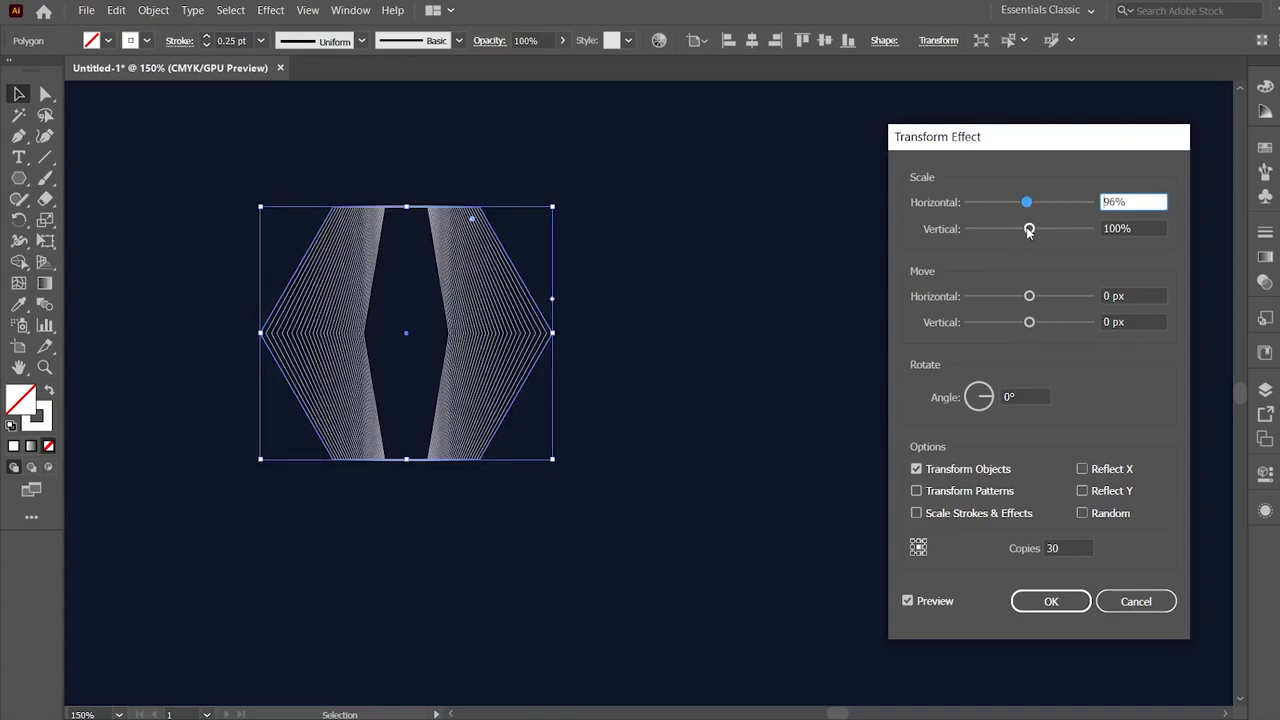
click(1029, 229)
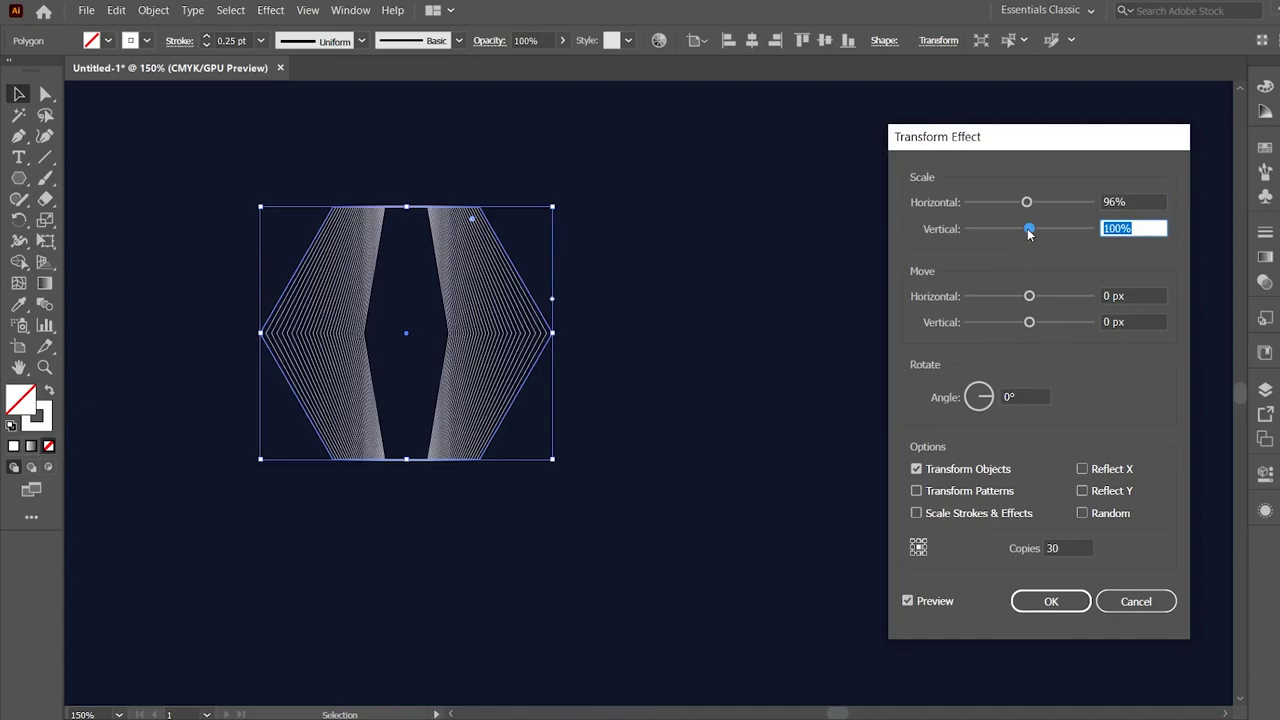
drag(1029, 232, 1031, 234)
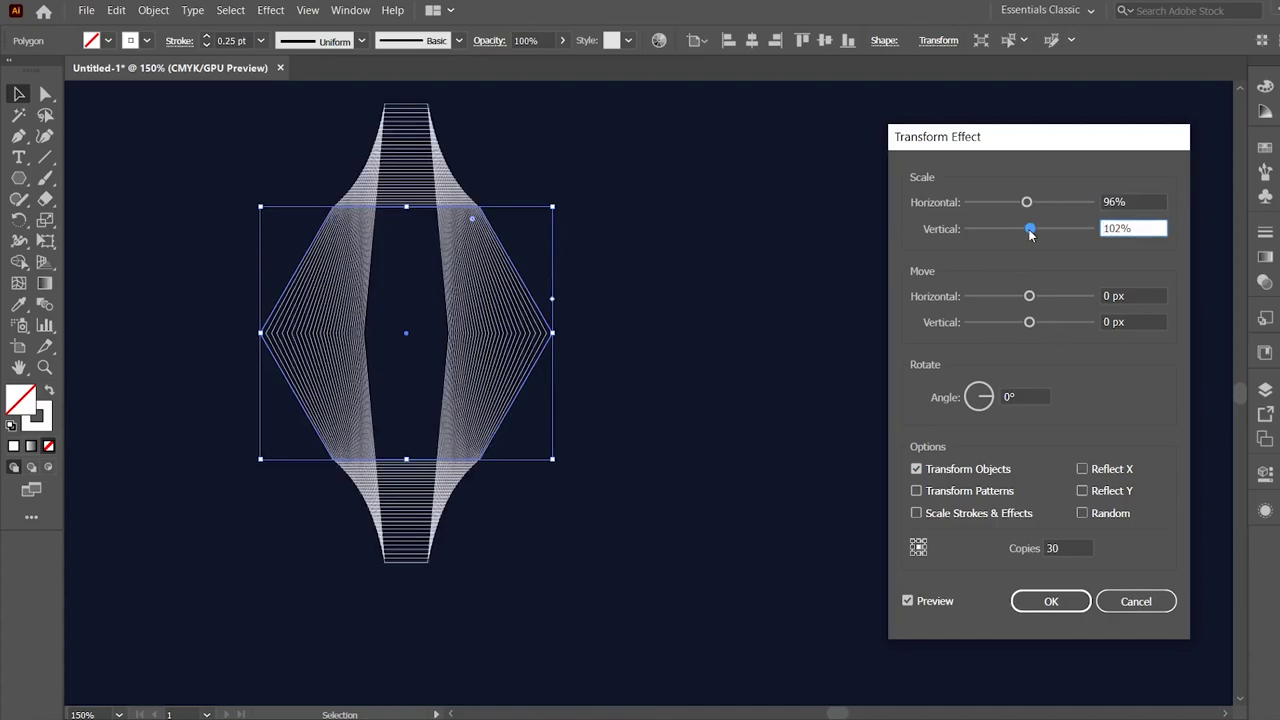
drag(1031, 231, 1027, 231)
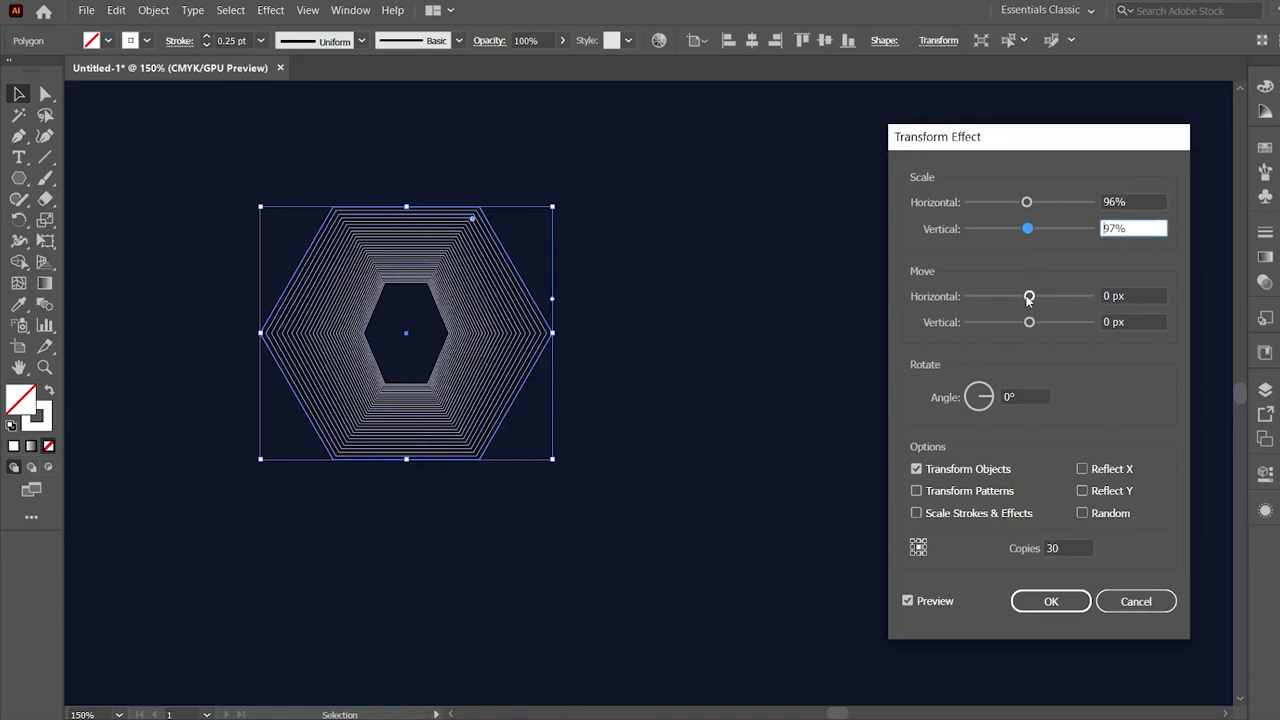
click(1029, 297)
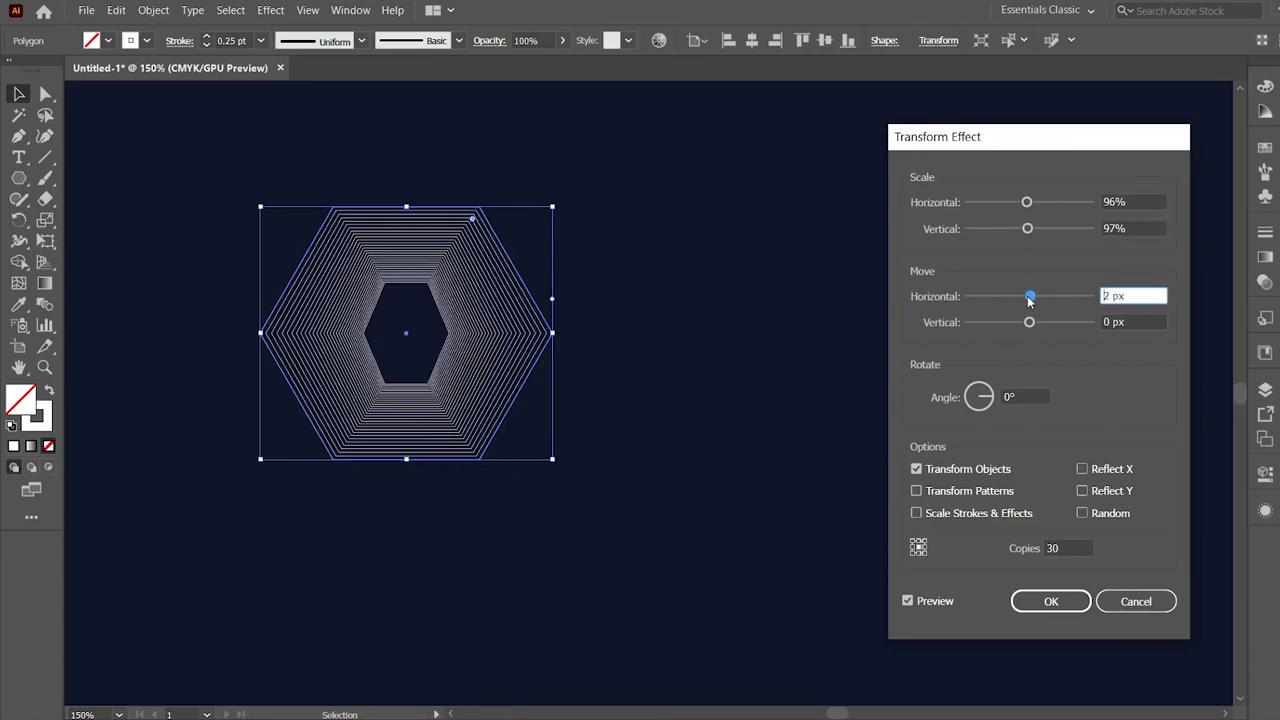
drag(1028, 300, 1031, 301)
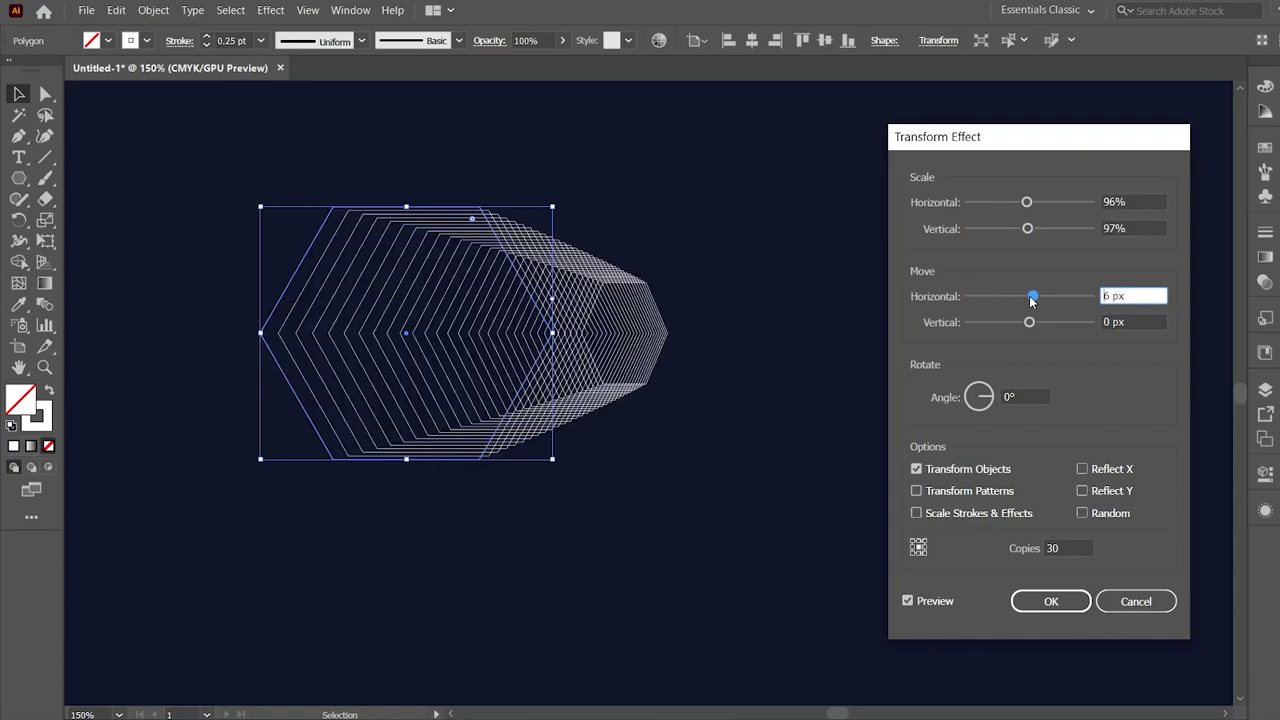
drag(1029, 323, 1026, 298)
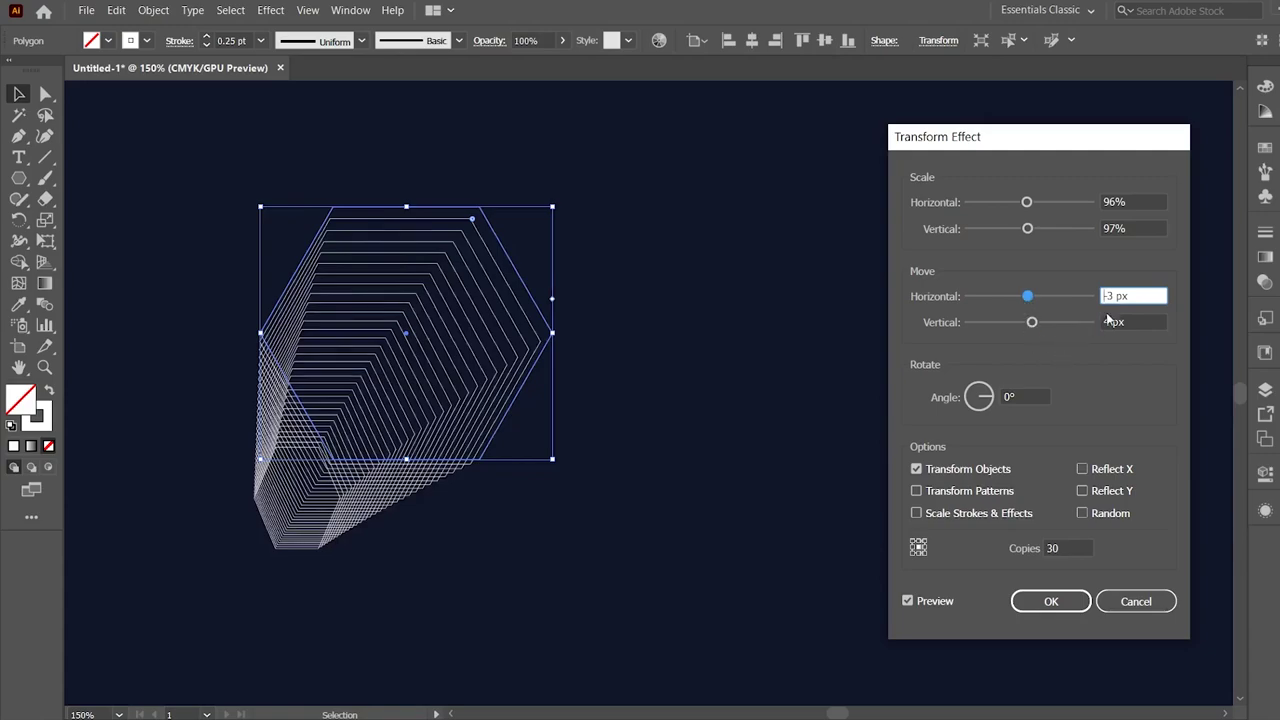
mouse_move(1114, 295)
mouse_down()
mouse_move(1090, 295)
mouse_move(1079, 328)
mouse_up()
text(0)
text(0)
key(Tab)
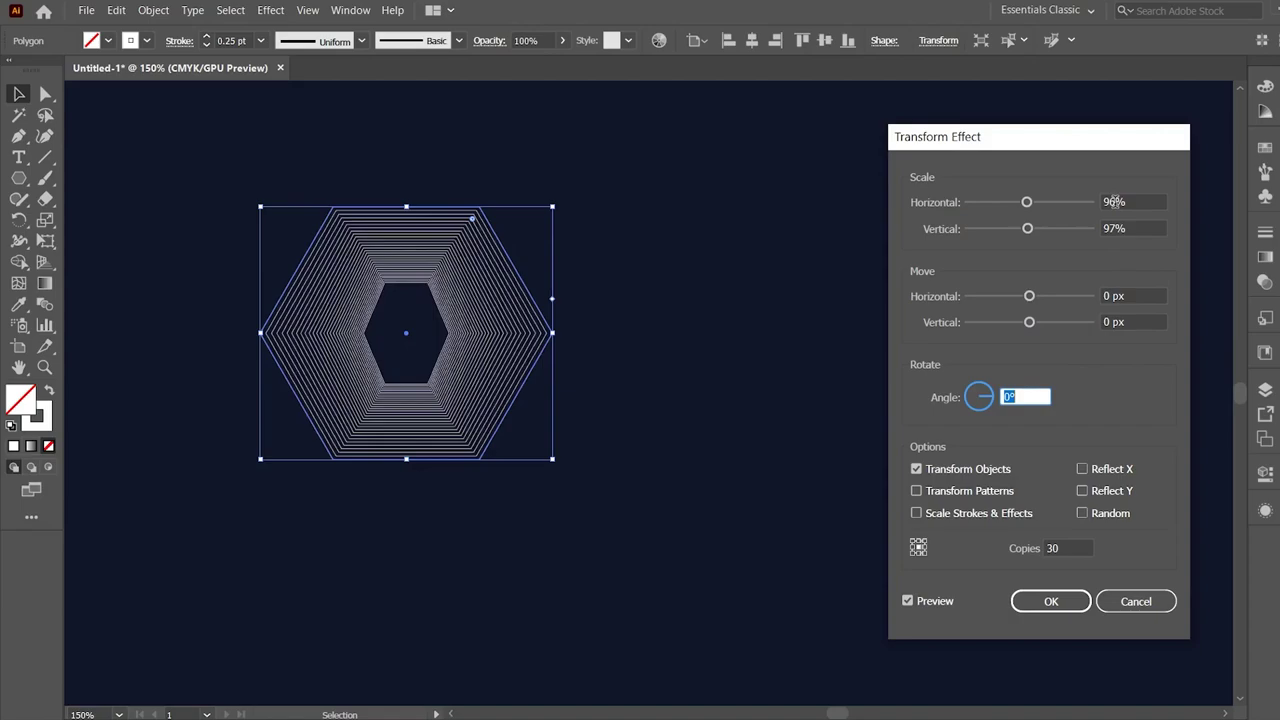
Set scale to 92% both ways and rotation to about 11°, then apply the effect.
double_click(1114, 201)
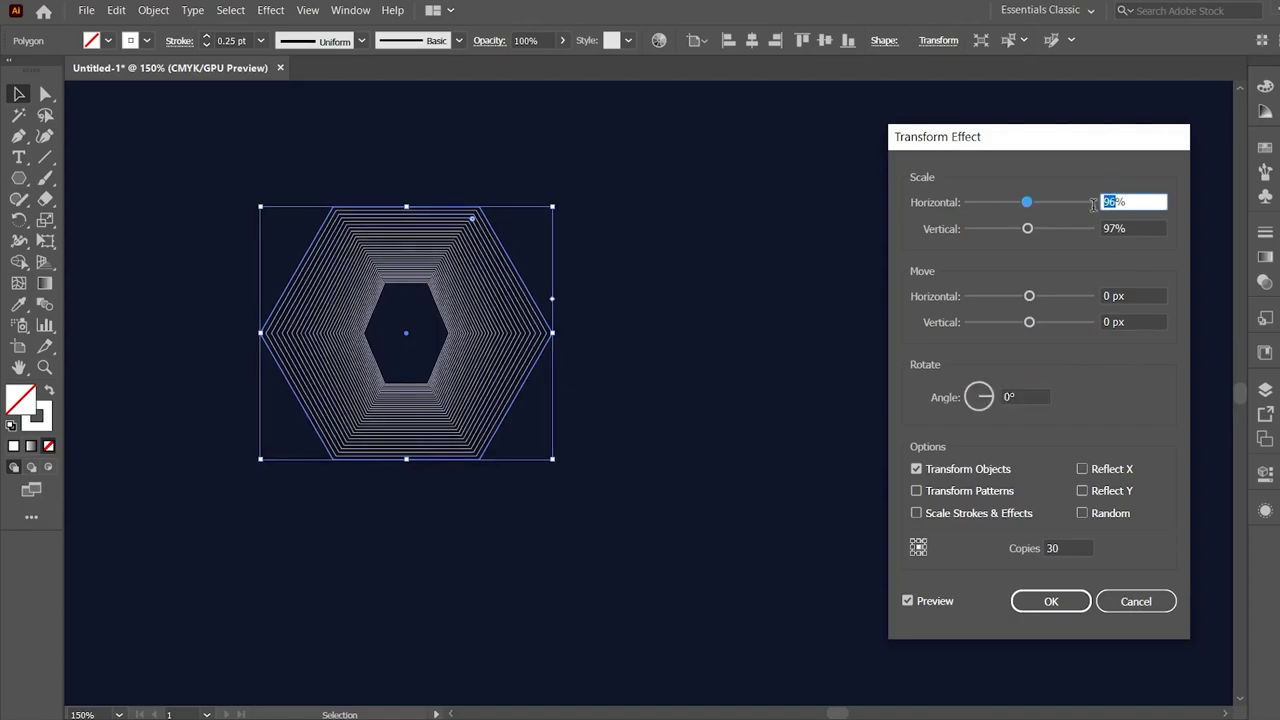
text(92)
key(Tab)
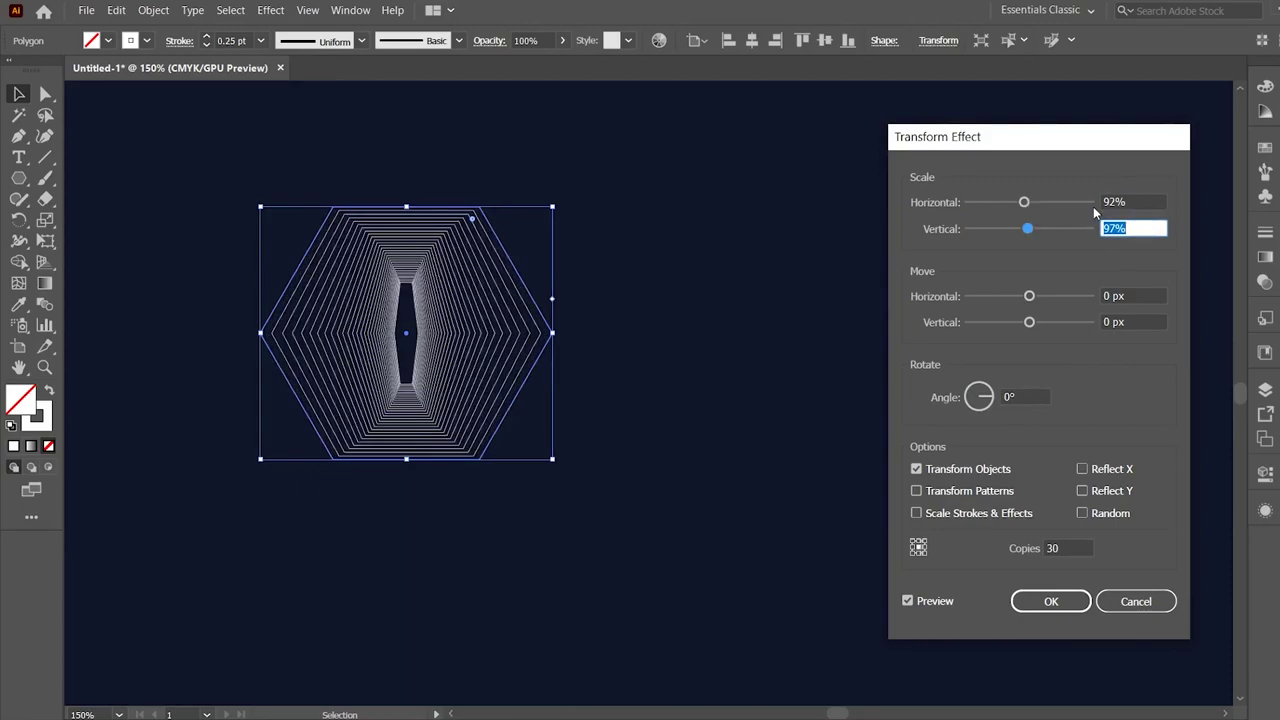
text(92)
key(Tab)
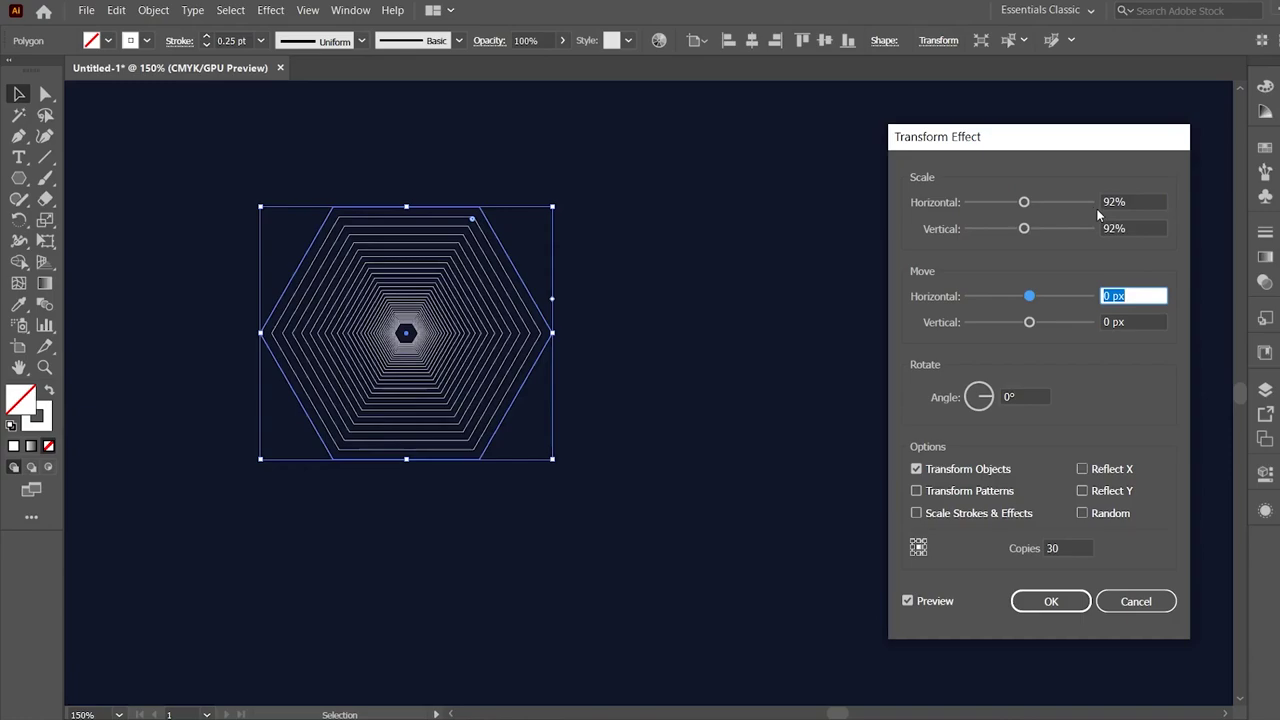
click(993, 397)
key(Up)
key(Up)
key(Up)
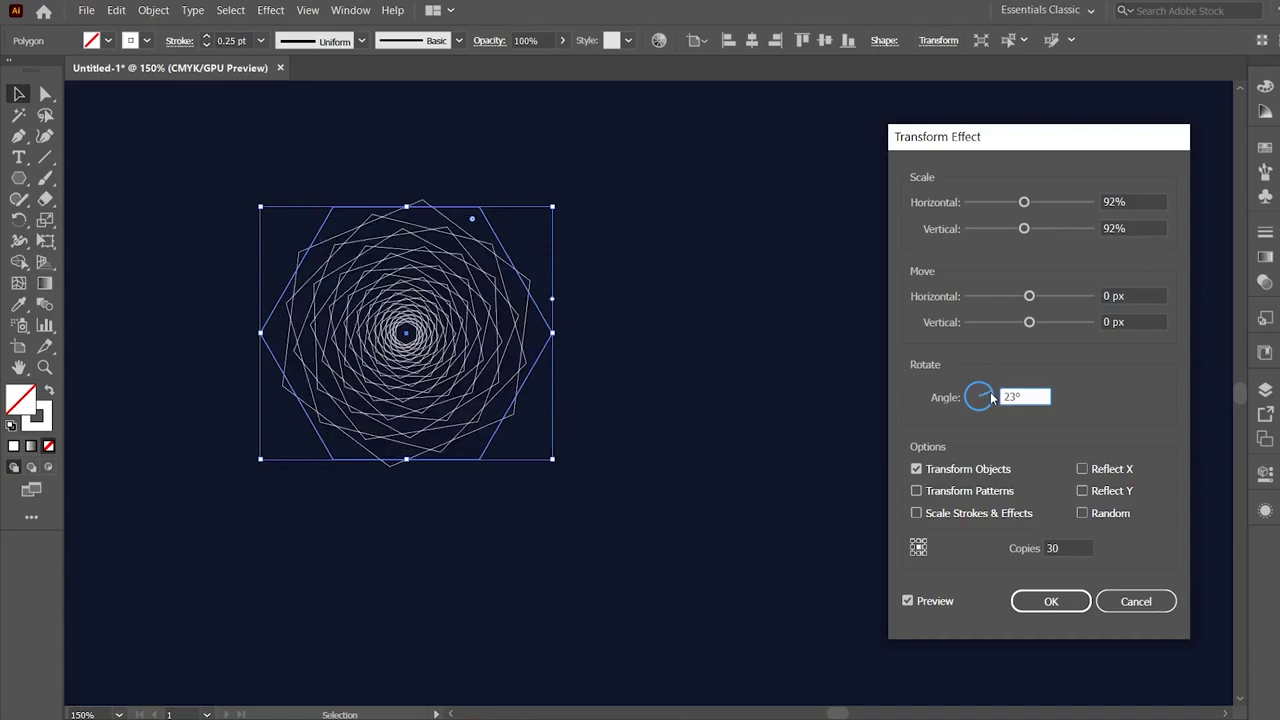
mouse_move(983, 395)
mouse_down()
mouse_move(970, 393)
mouse_move(988, 416)
mouse_up()
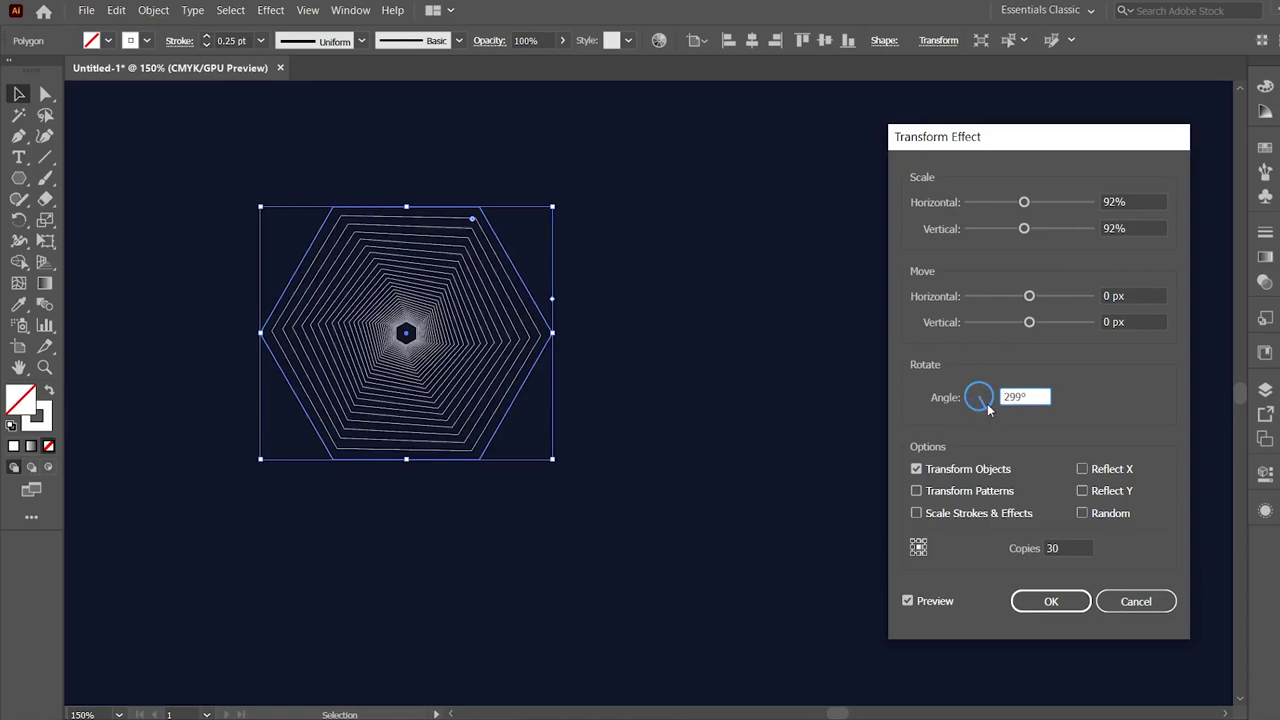
drag(991, 408, 987, 396)
text(11)
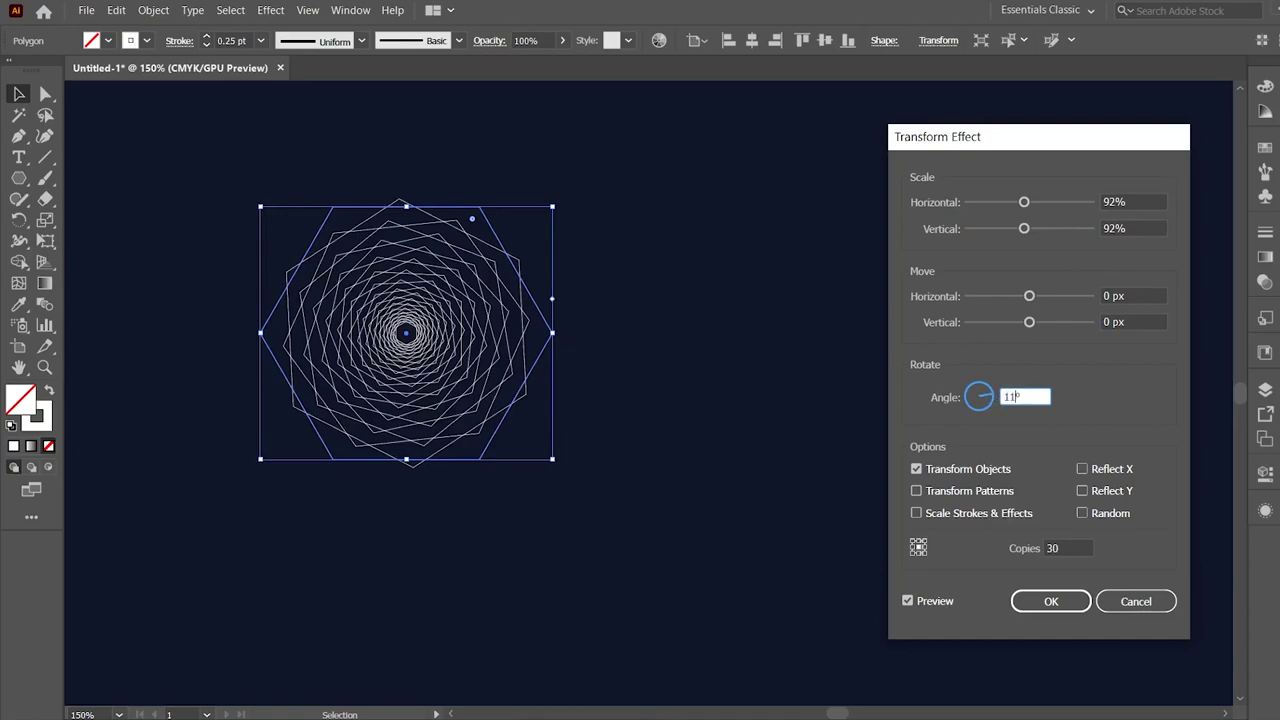
click(1051, 600)
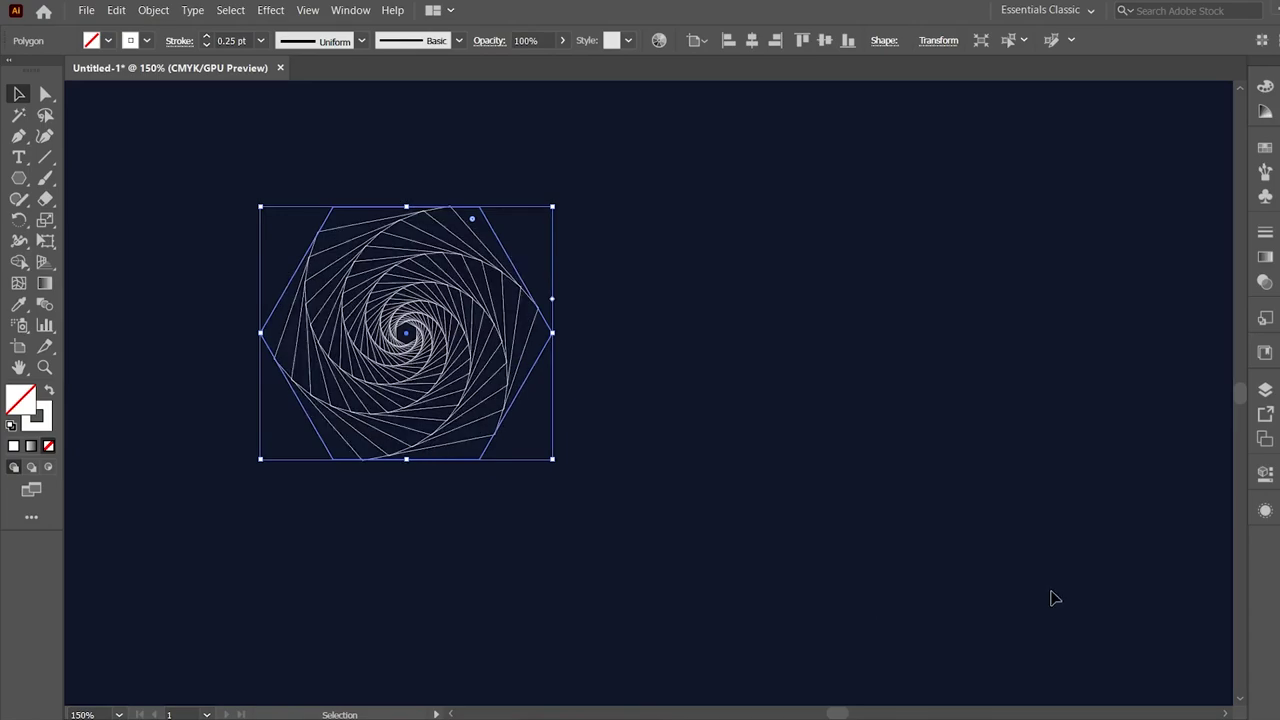
Zoom in on the spiral lines, return to 150%, and reopen Transform from Appearance.
click(44, 367)
drag(505, 359, 943, 486)
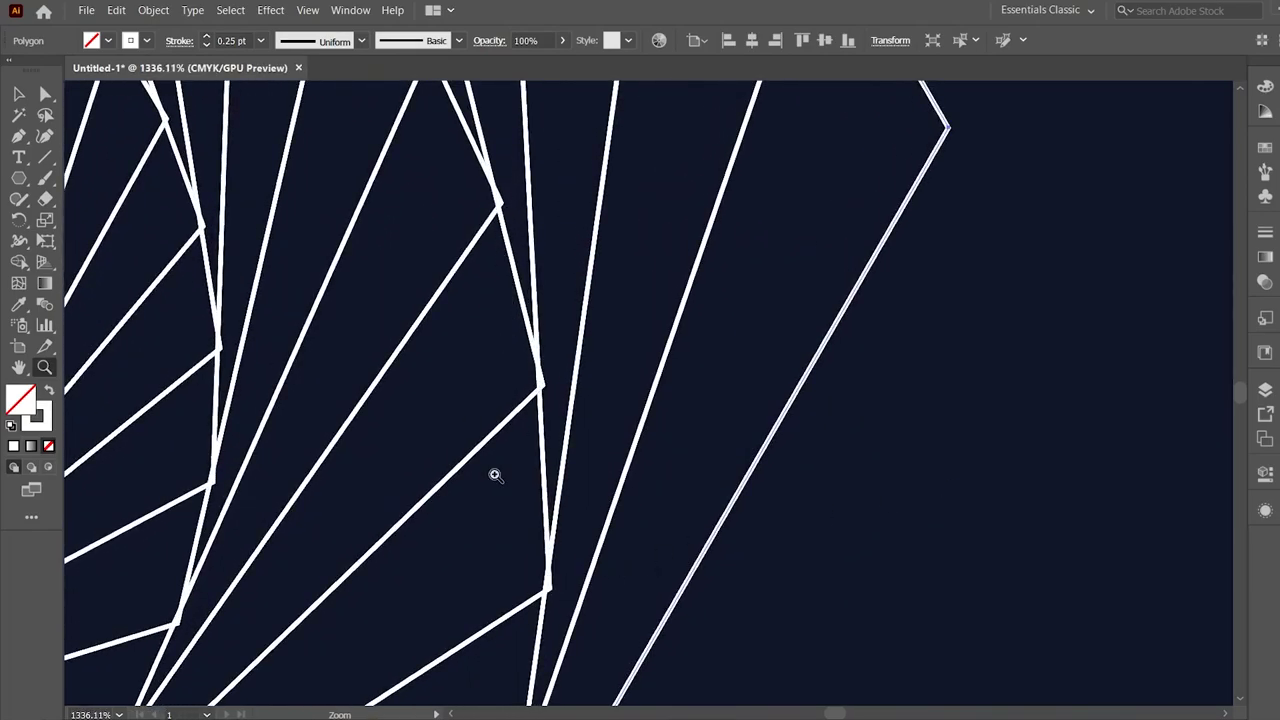
click(119, 714)
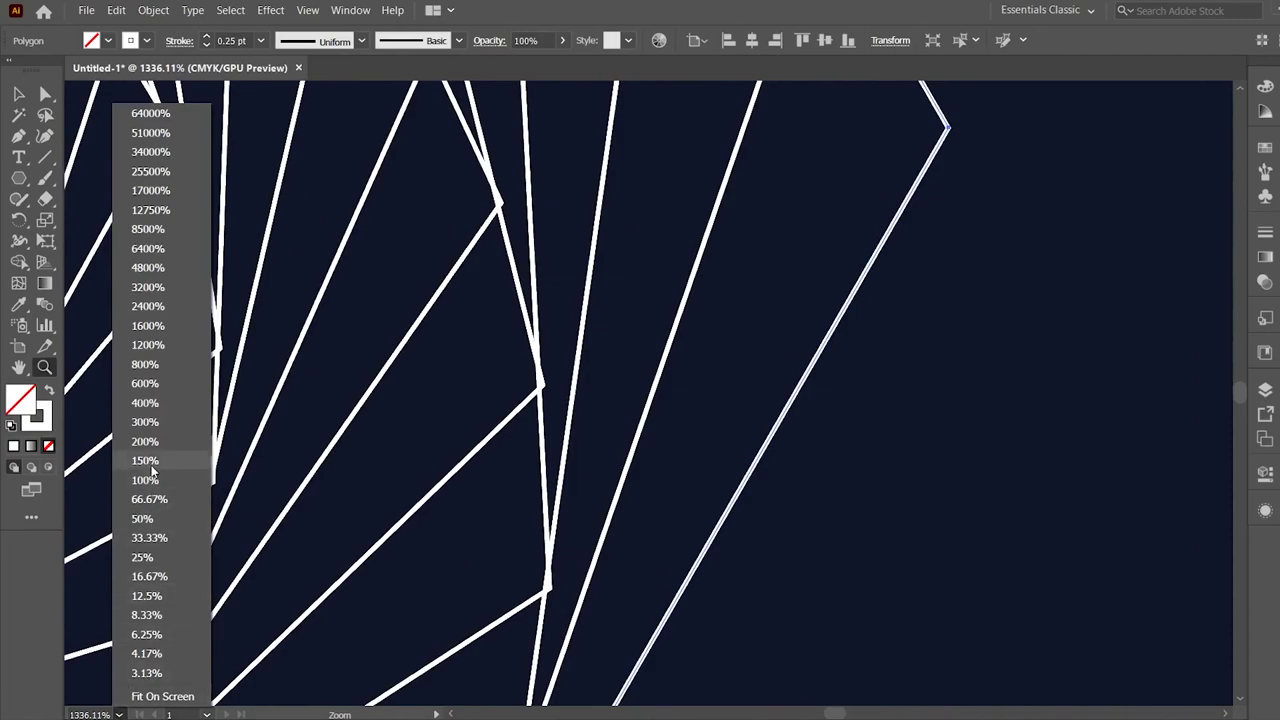
click(145, 460)
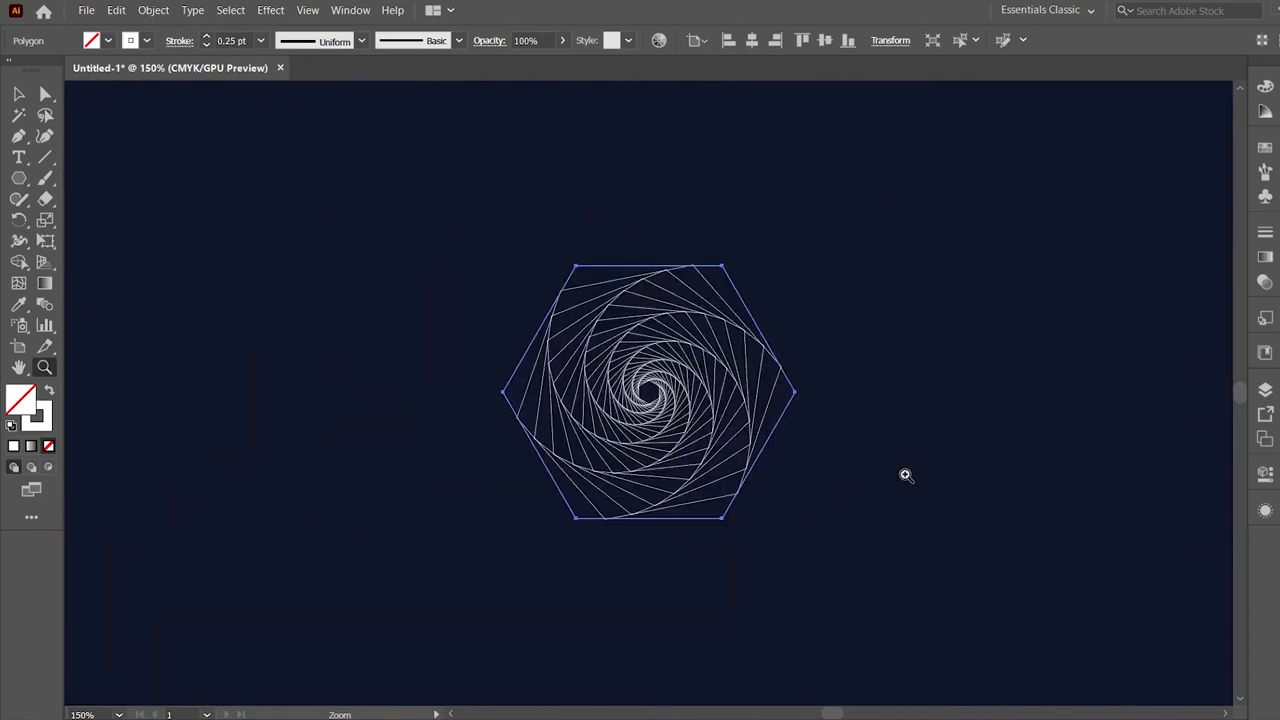
click(1265, 510)
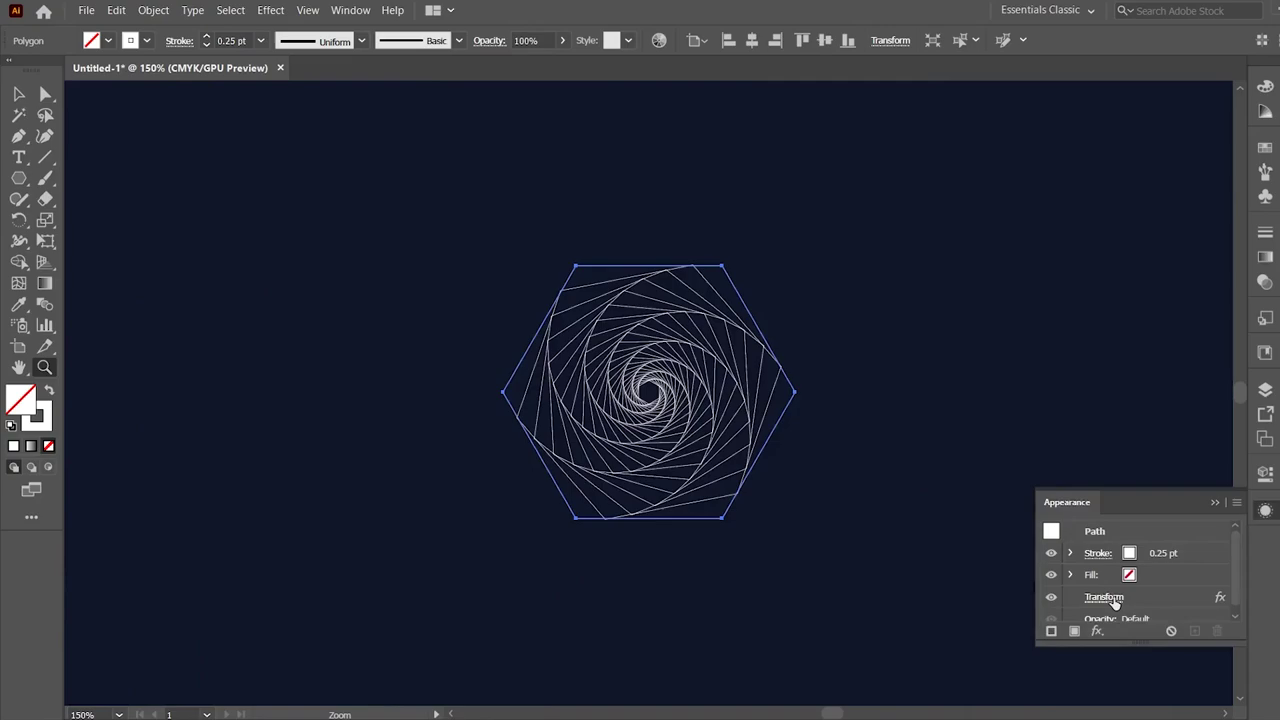
click(1104, 597)
Change the rotation angle to 9° and apply the effect.
double_click(1015, 397)
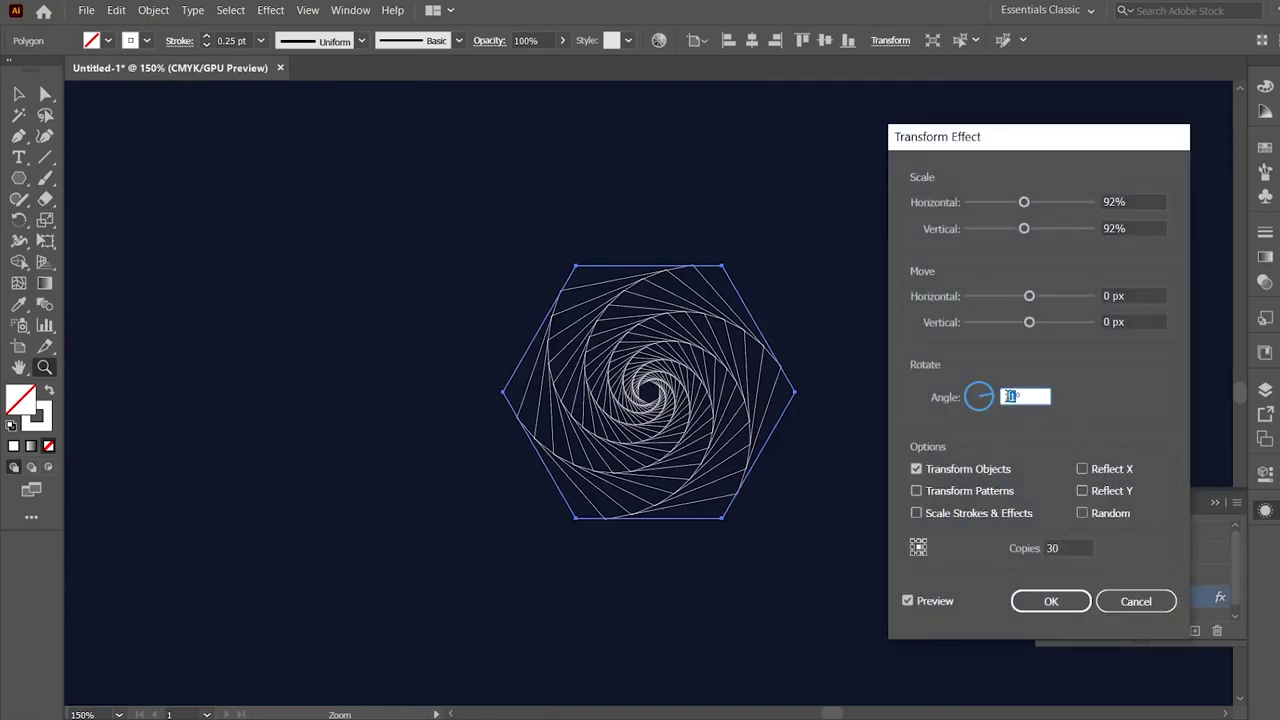
text(9)
key(Tab)
click(1045, 600)
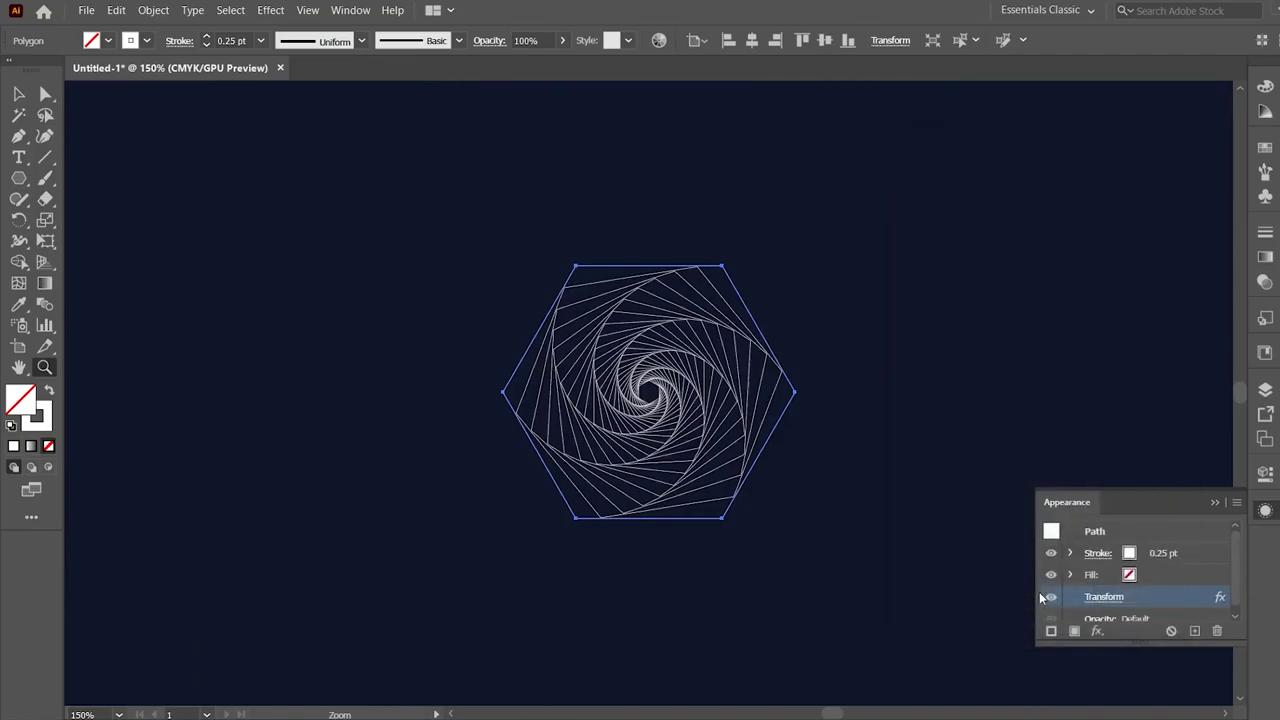
Reopen the Transform effect, set the angle to 10°, and view the spiral at 150%.
drag(731, 451, 1177, 669)
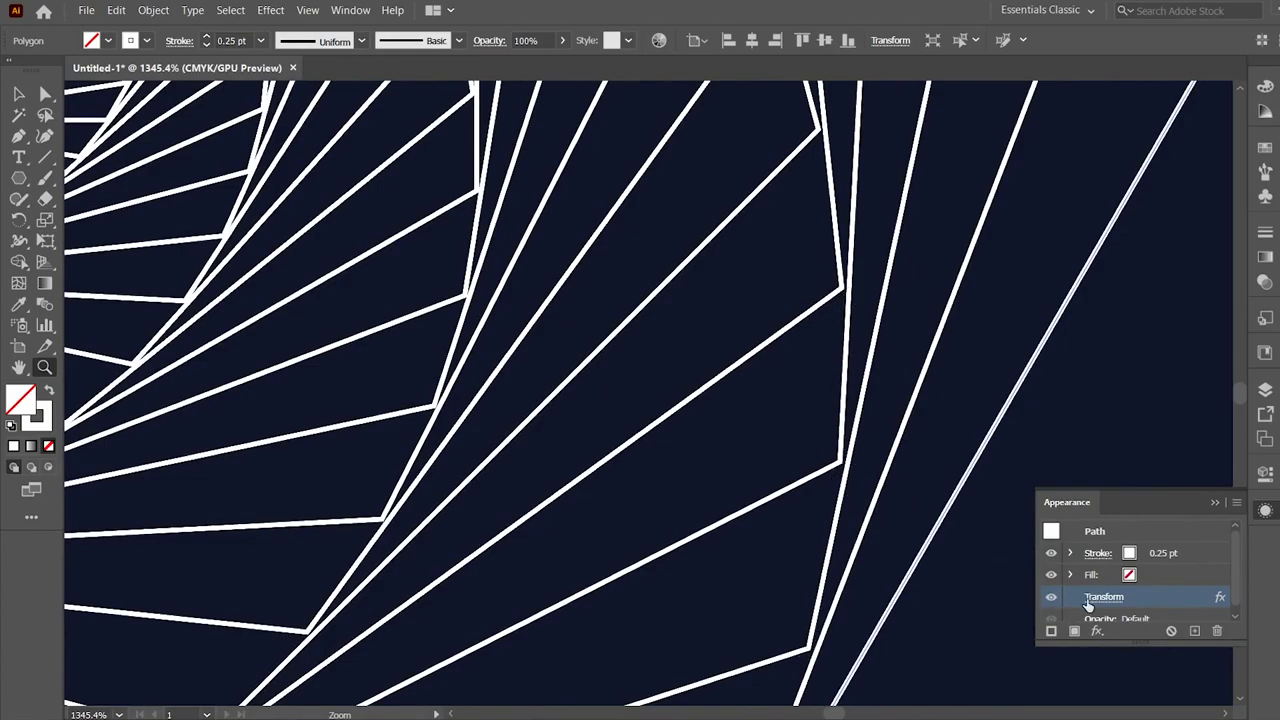
click(1088, 600)
click(1005, 397)
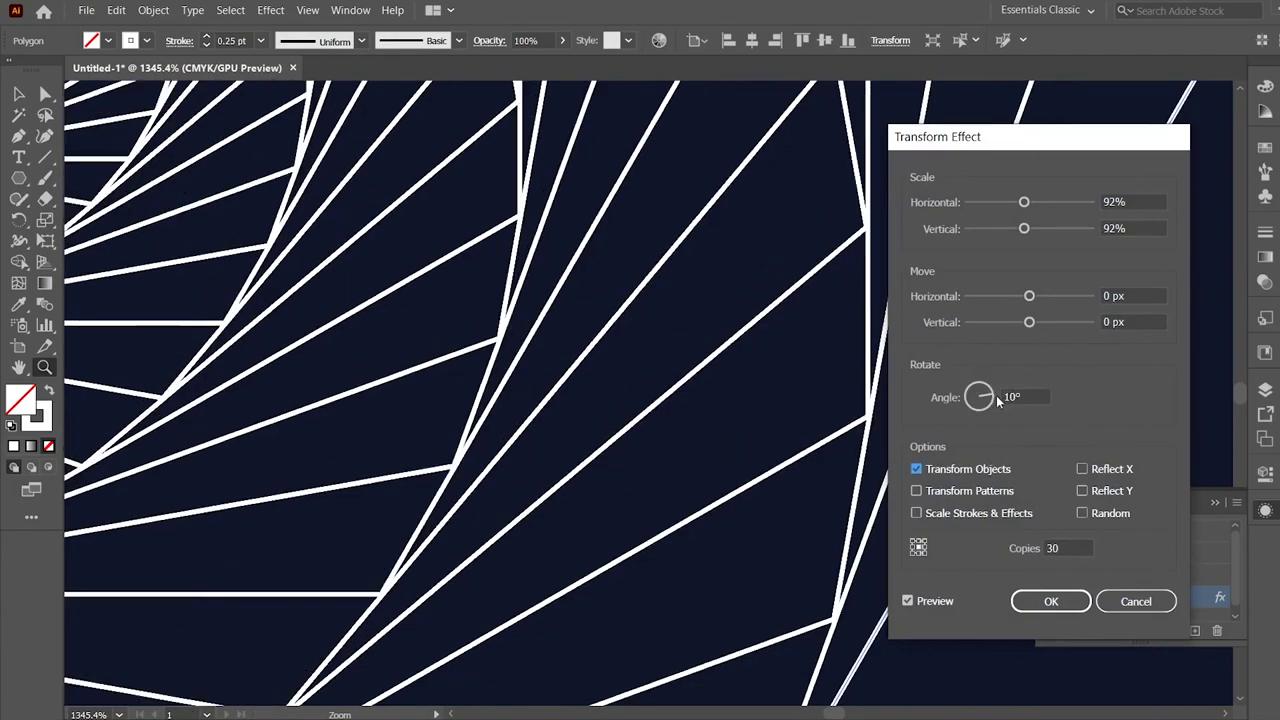
click(1051, 601)
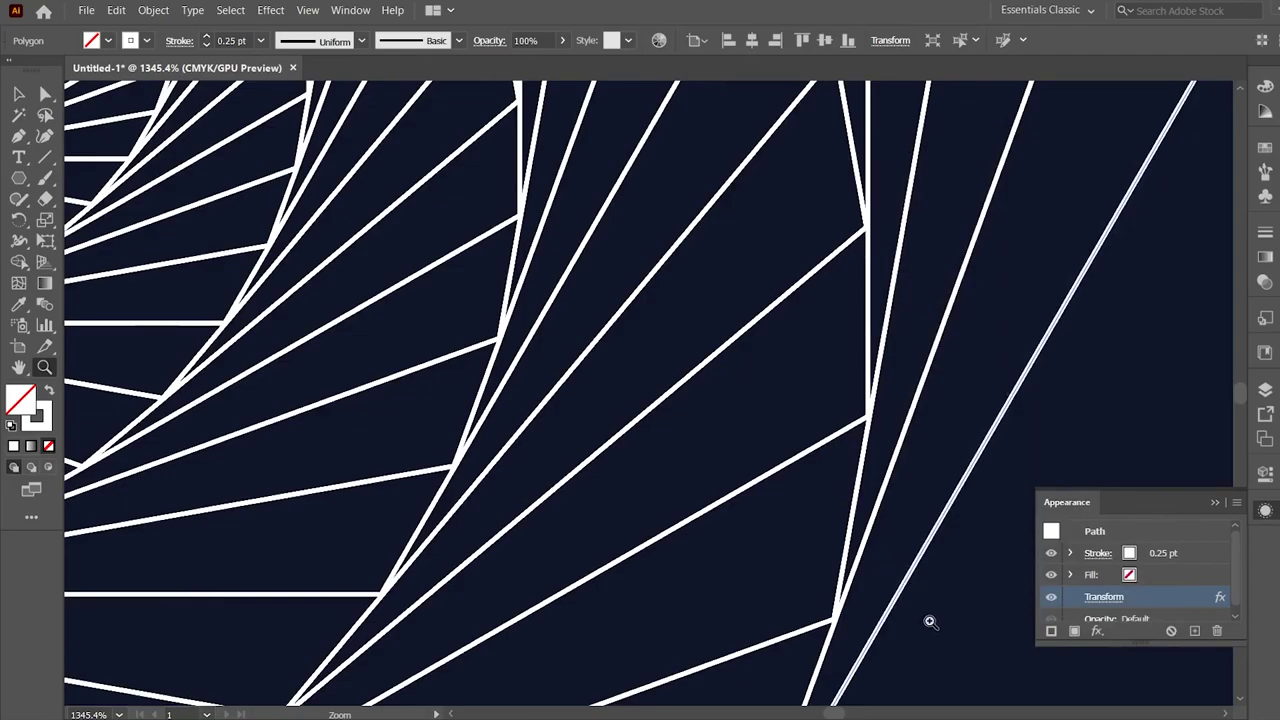
mouse_move(929, 620)
mouse_down()
mouse_move(797, 563)
mouse_move(740, 566)
mouse_up()
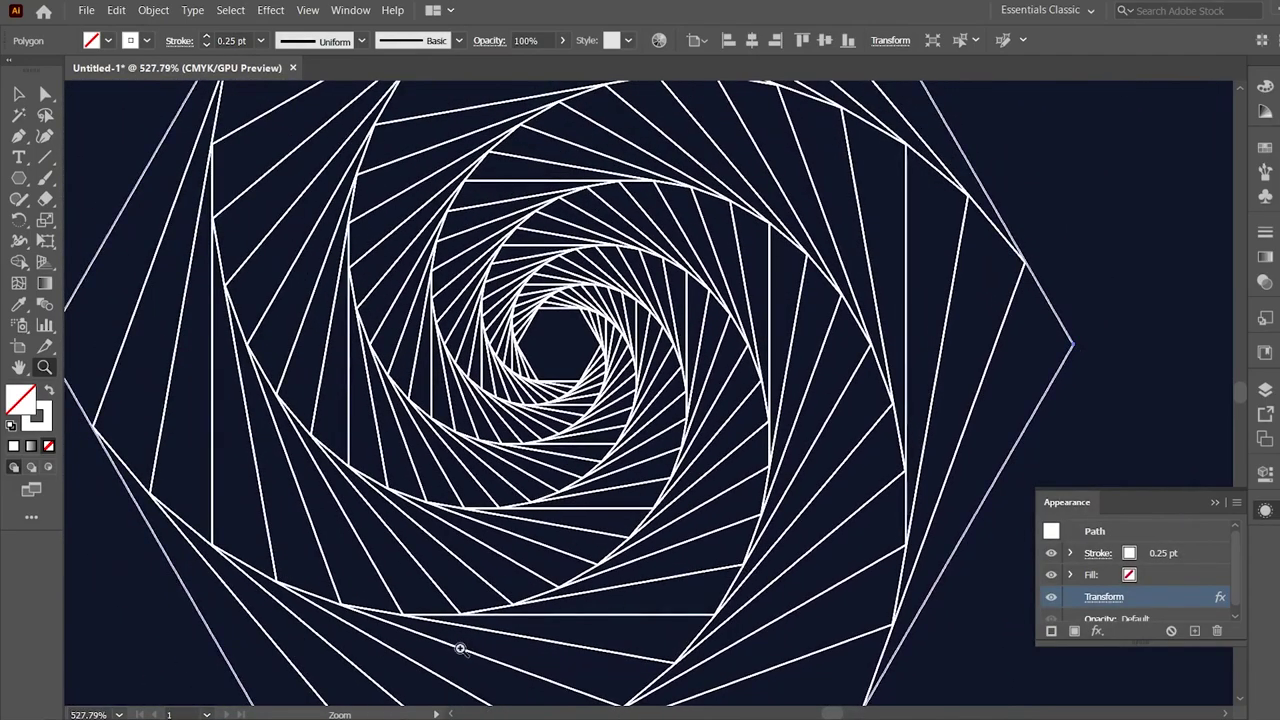
drag(417, 654, 300, 564)
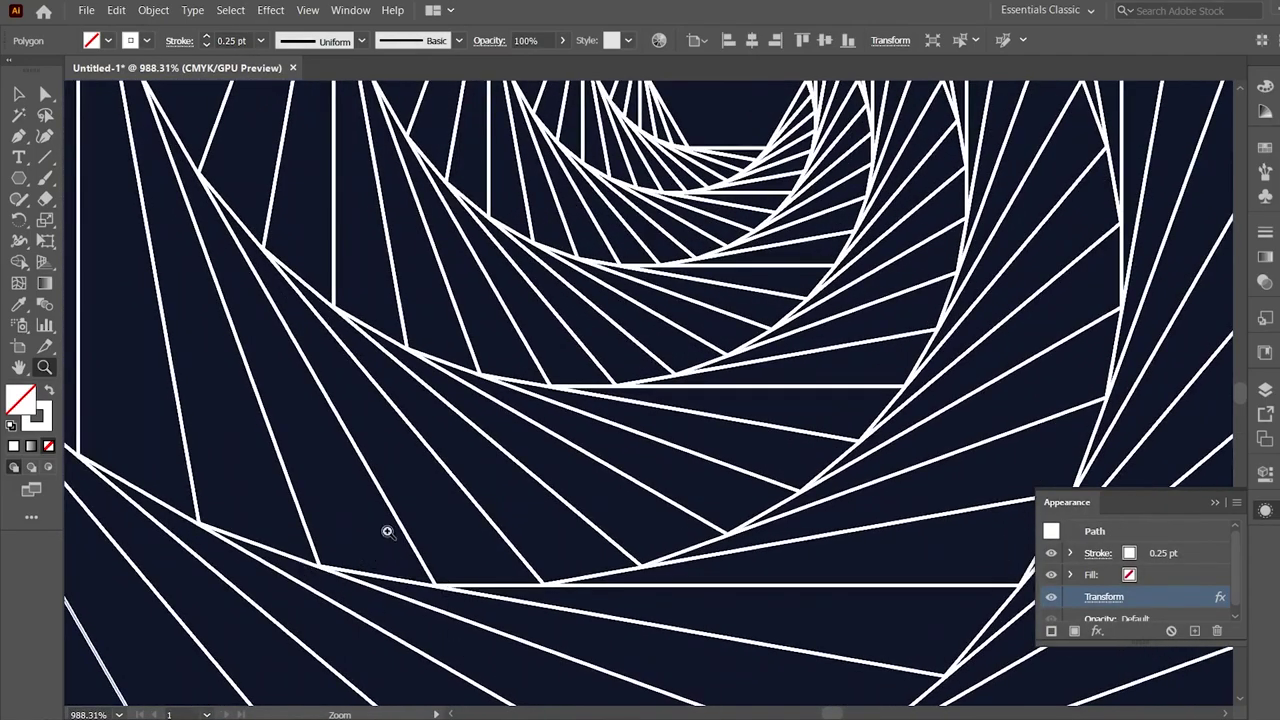
mouse_move(894, 660)
mouse_down()
mouse_move(852, 628)
mouse_move(589, 523)
mouse_up()
click(118, 714)
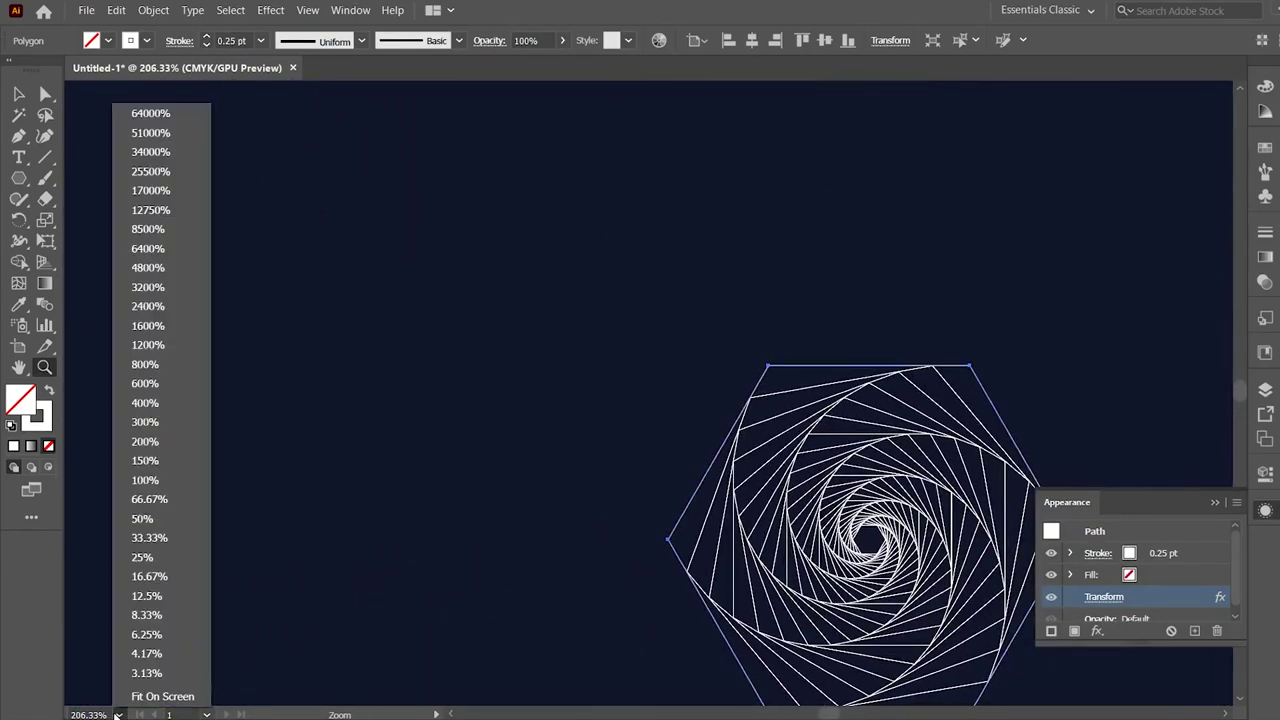
click(145, 466)
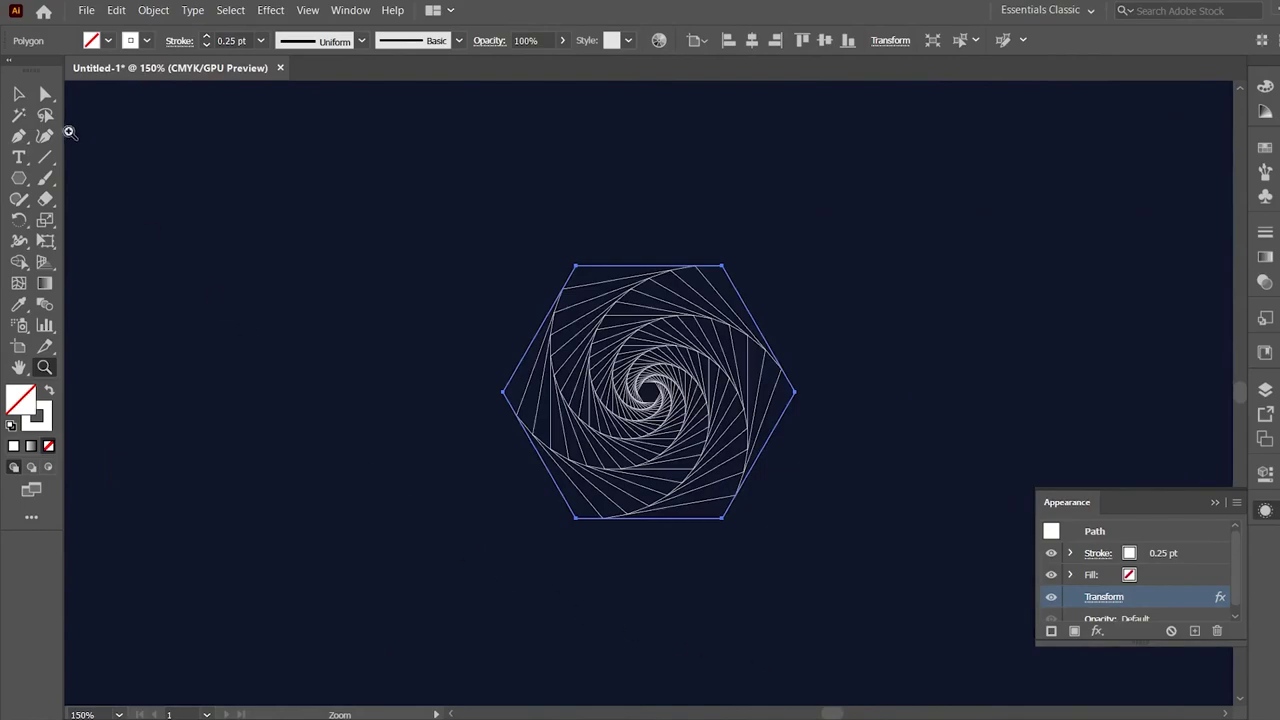
Apply a gradient to the spiral hexagon's stroke.
key(v)
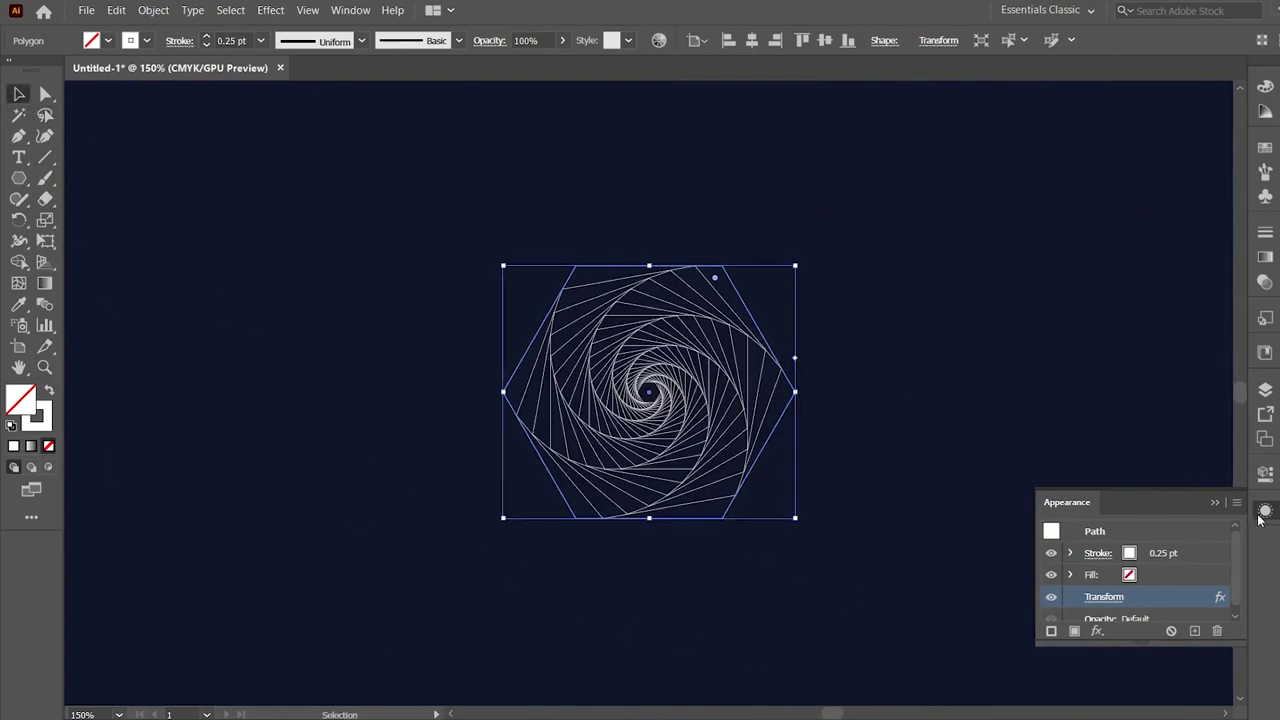
click(1262, 512)
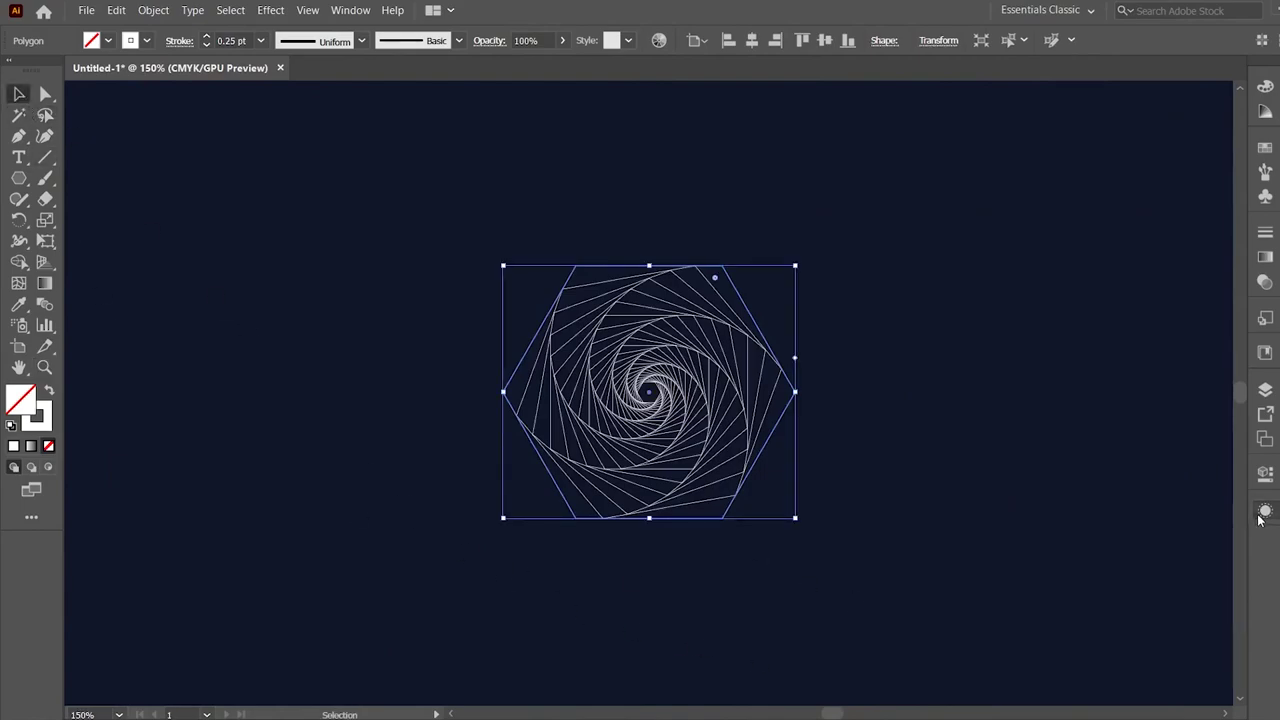
click(46, 416)
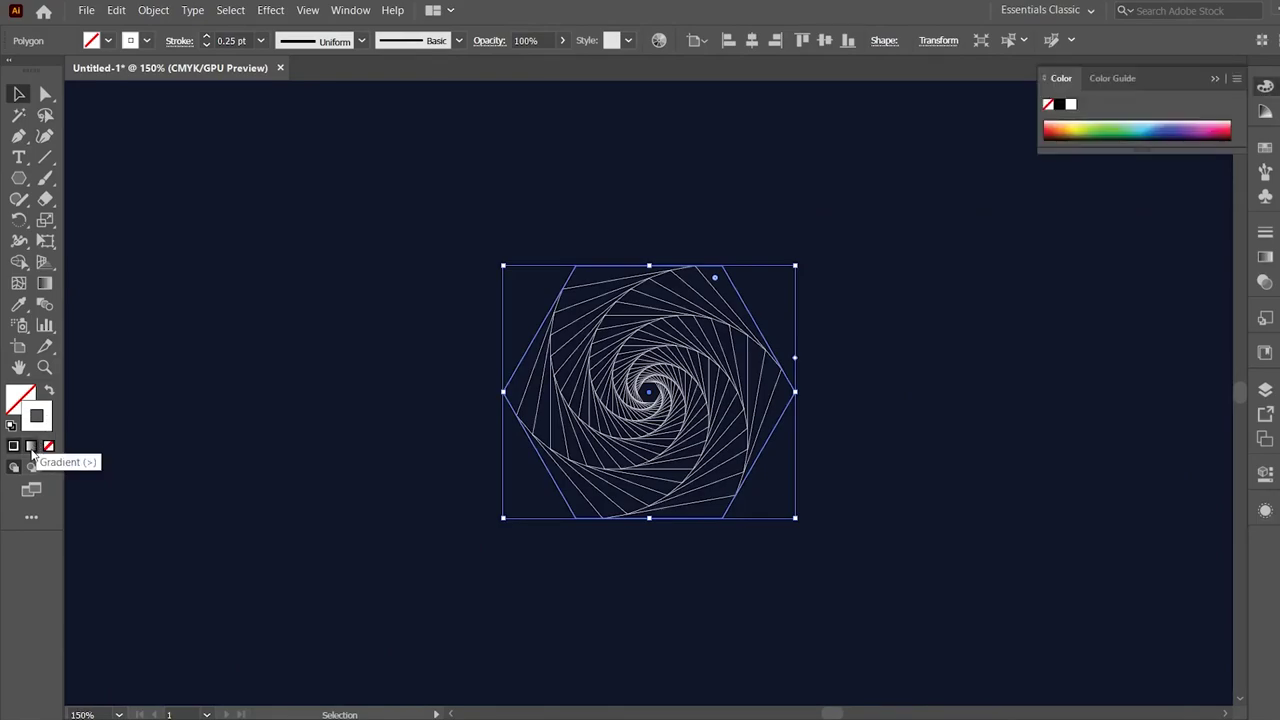
click(31, 446)
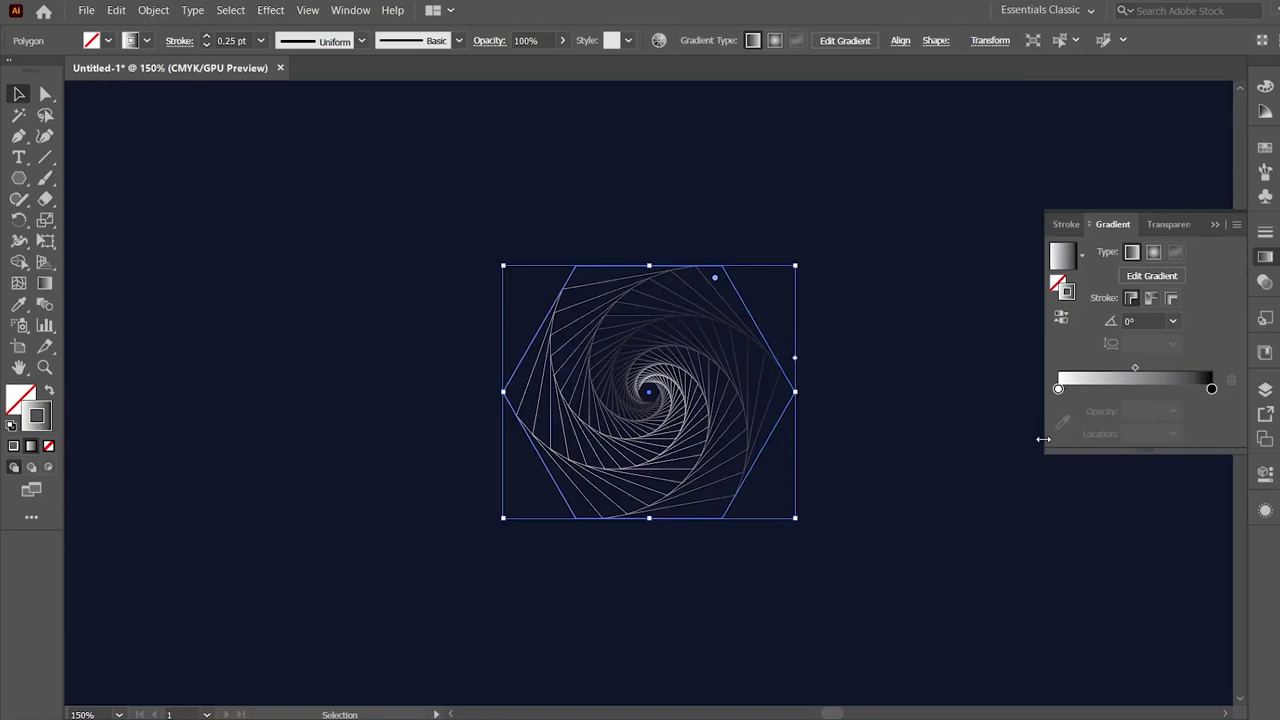
Set the gradient's start stop to magenta-pink and its end stop to yellow.
click(1058, 389)
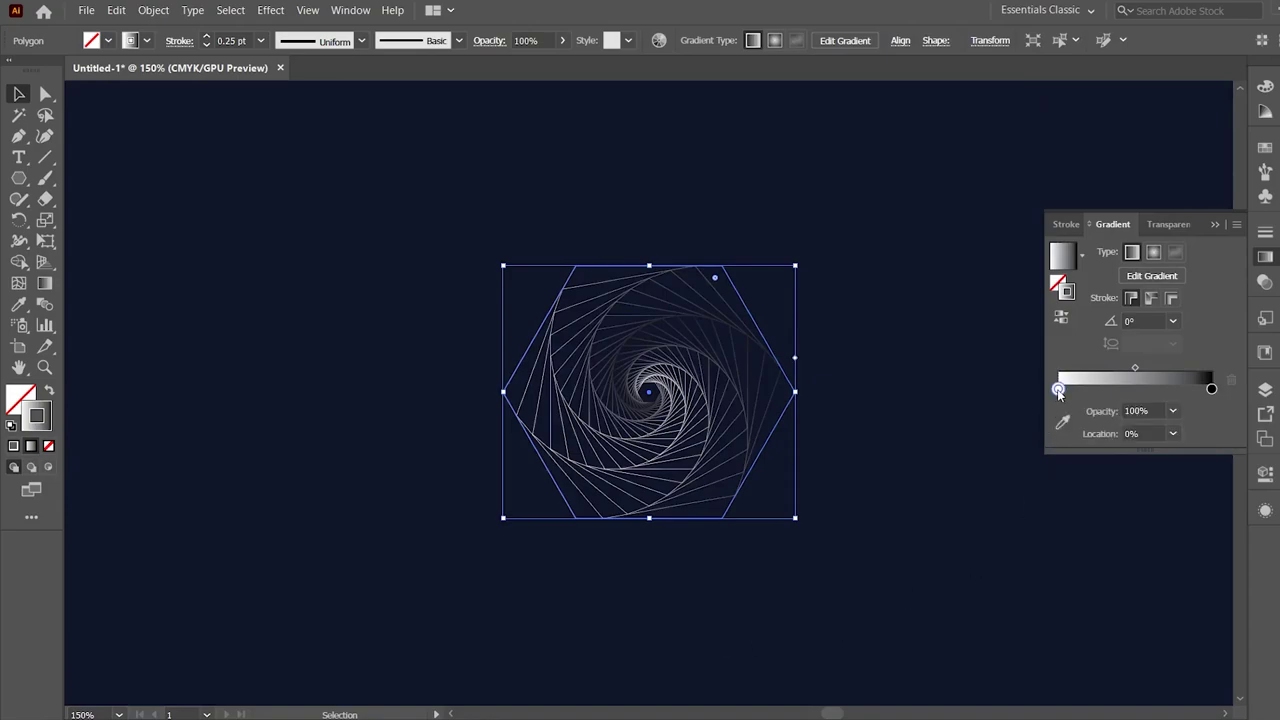
double_click(1058, 389)
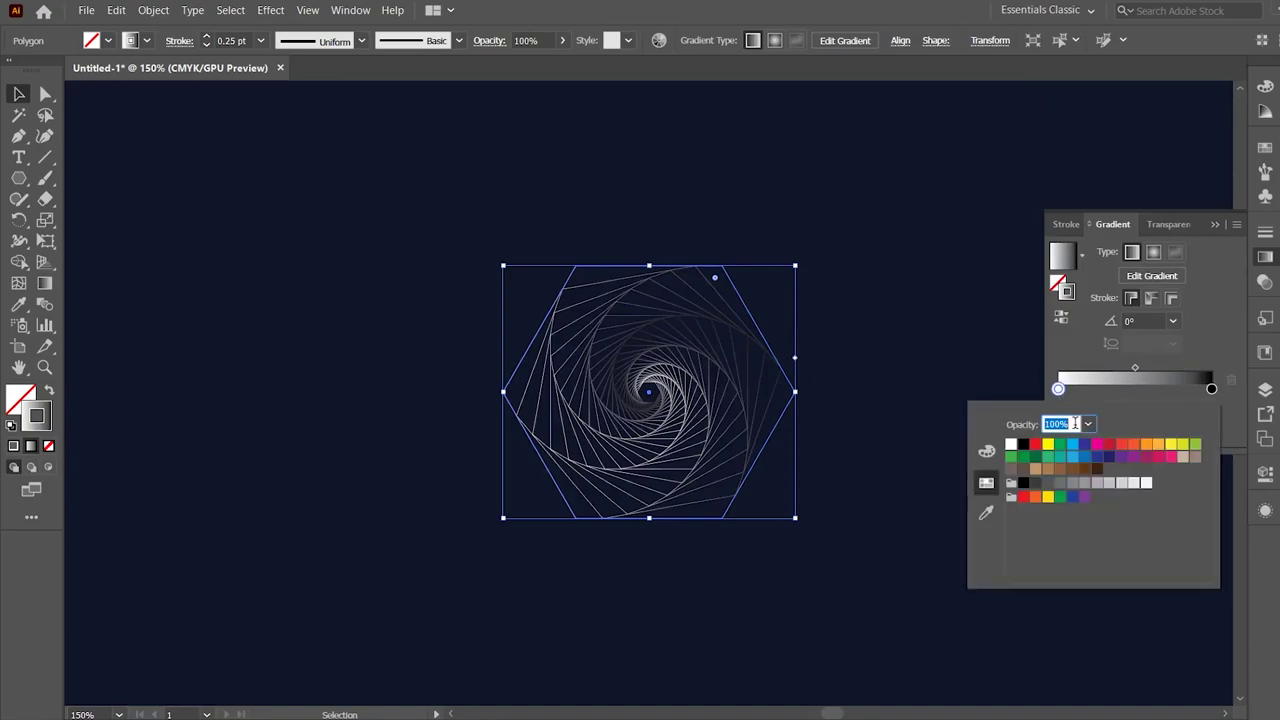
click(1146, 458)
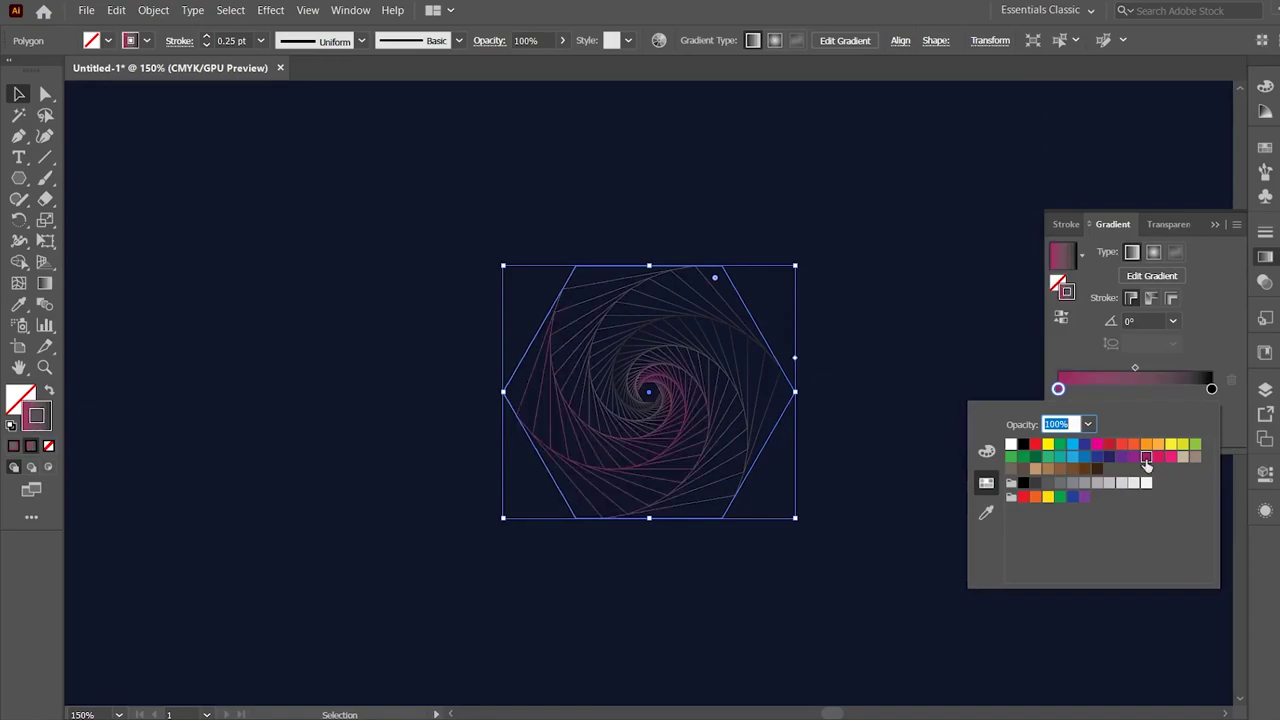
click(1230, 424)
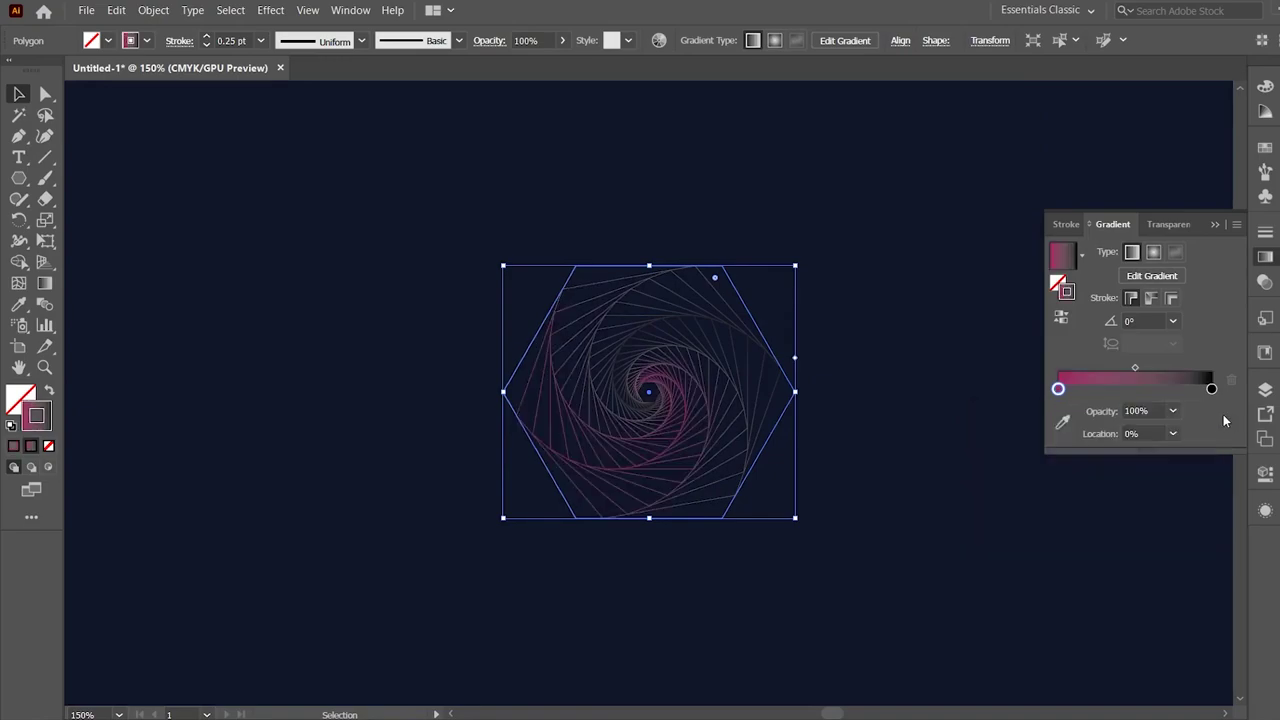
double_click(1211, 389)
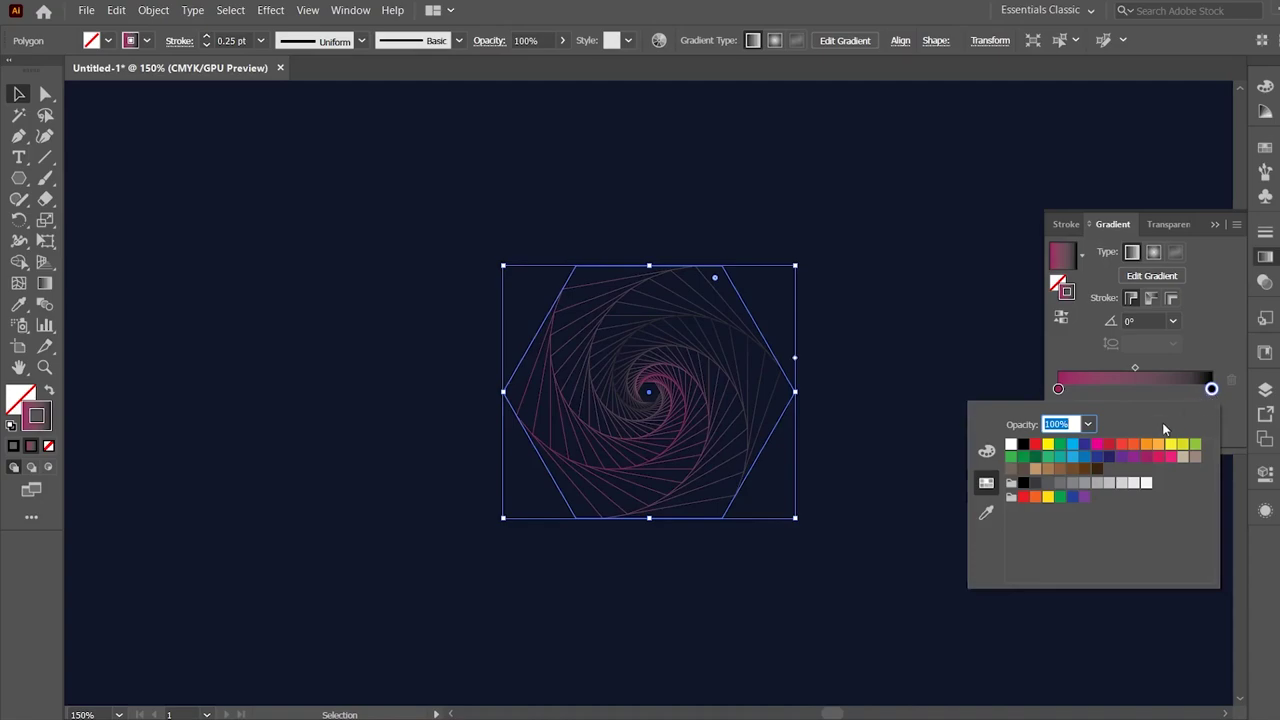
click(1169, 446)
click(1230, 425)
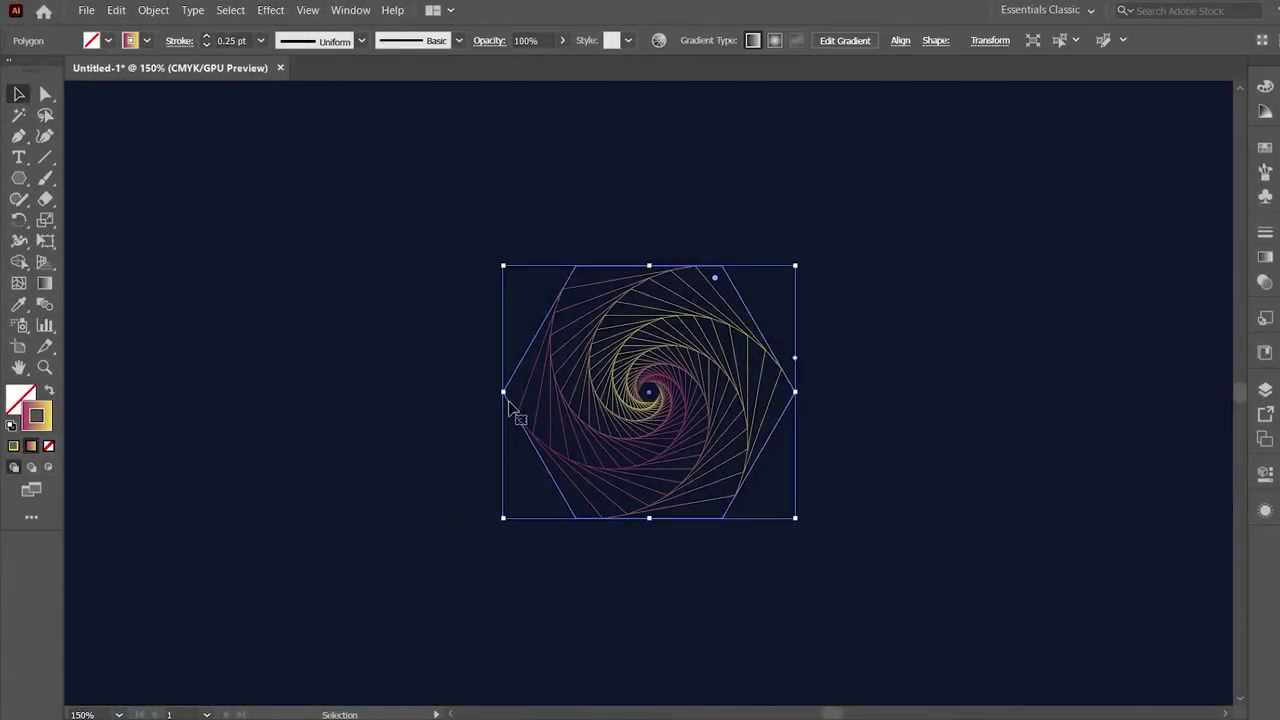
Move the spiral hexagon to the upper left, resize it, and set a 0.5 pt stroke.
drag(514, 410, 376, 354)
drag(658, 464, 930, 625)
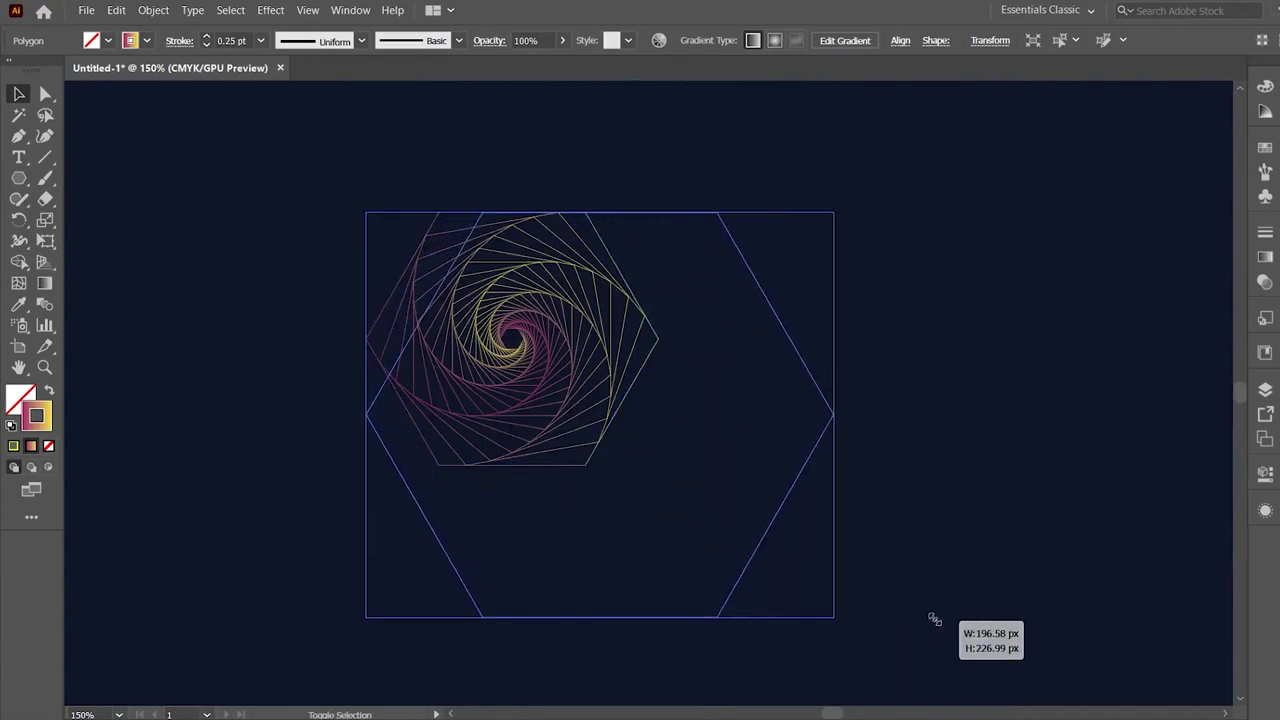
click(206, 36)
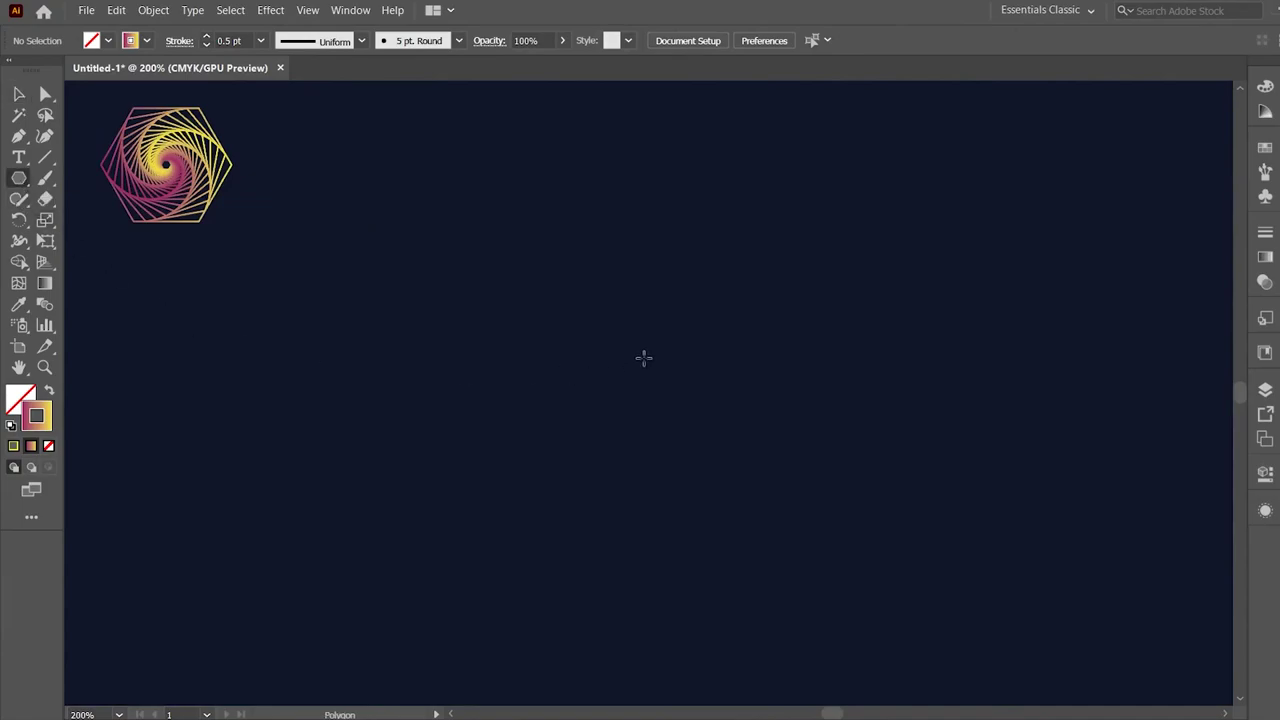
Draw a four-sided square polygon near the canvas centre.
drag(644, 358, 698, 397)
key(Down)
key(Down)
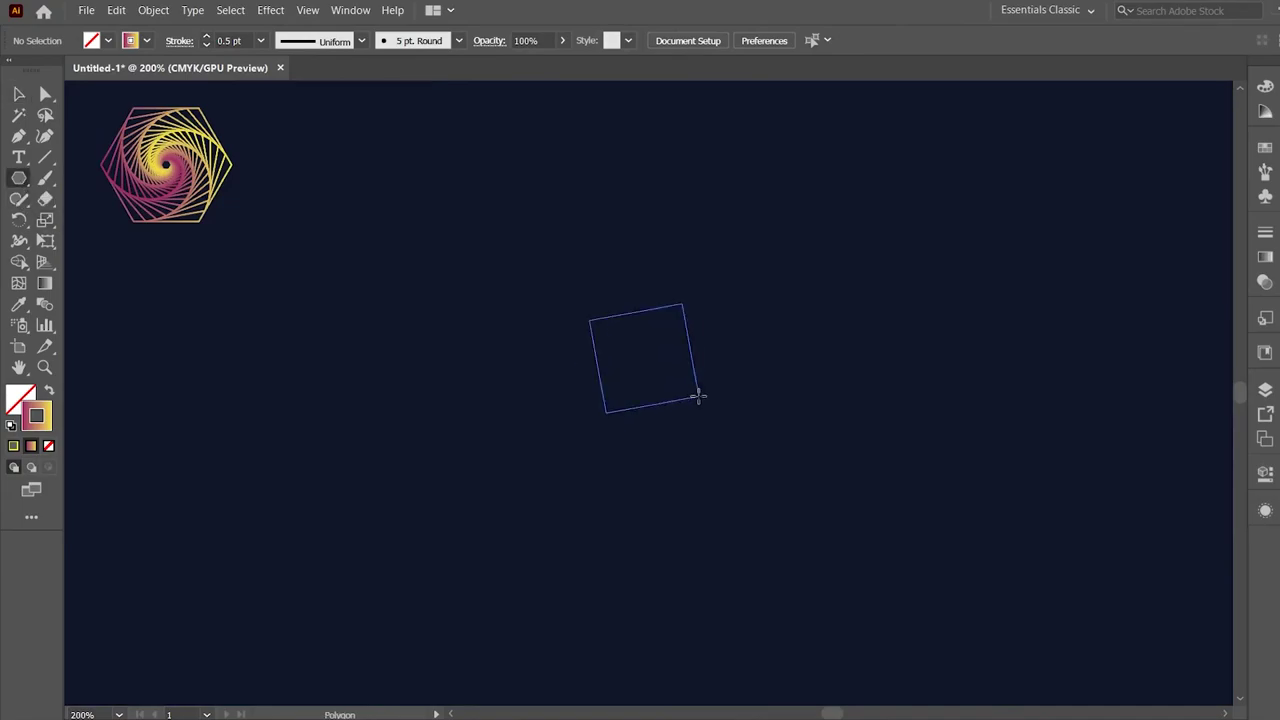
drag(698, 397, 768, 483)
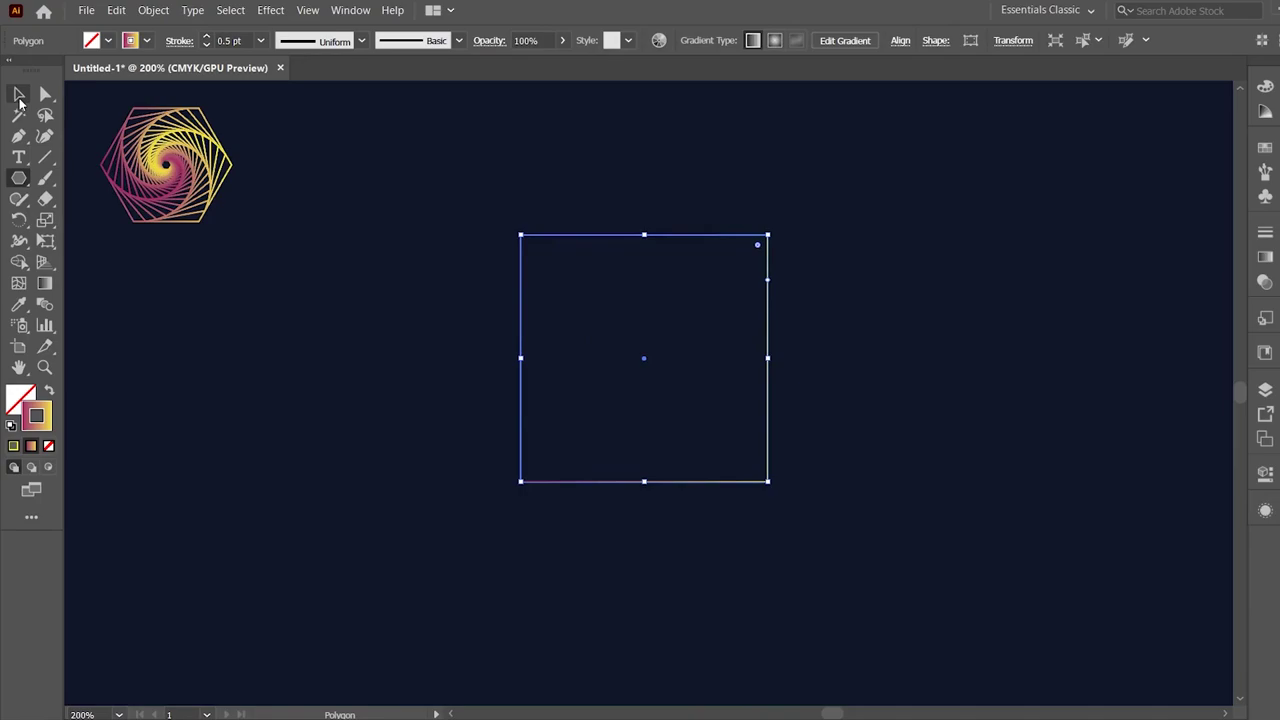
click(18, 94)
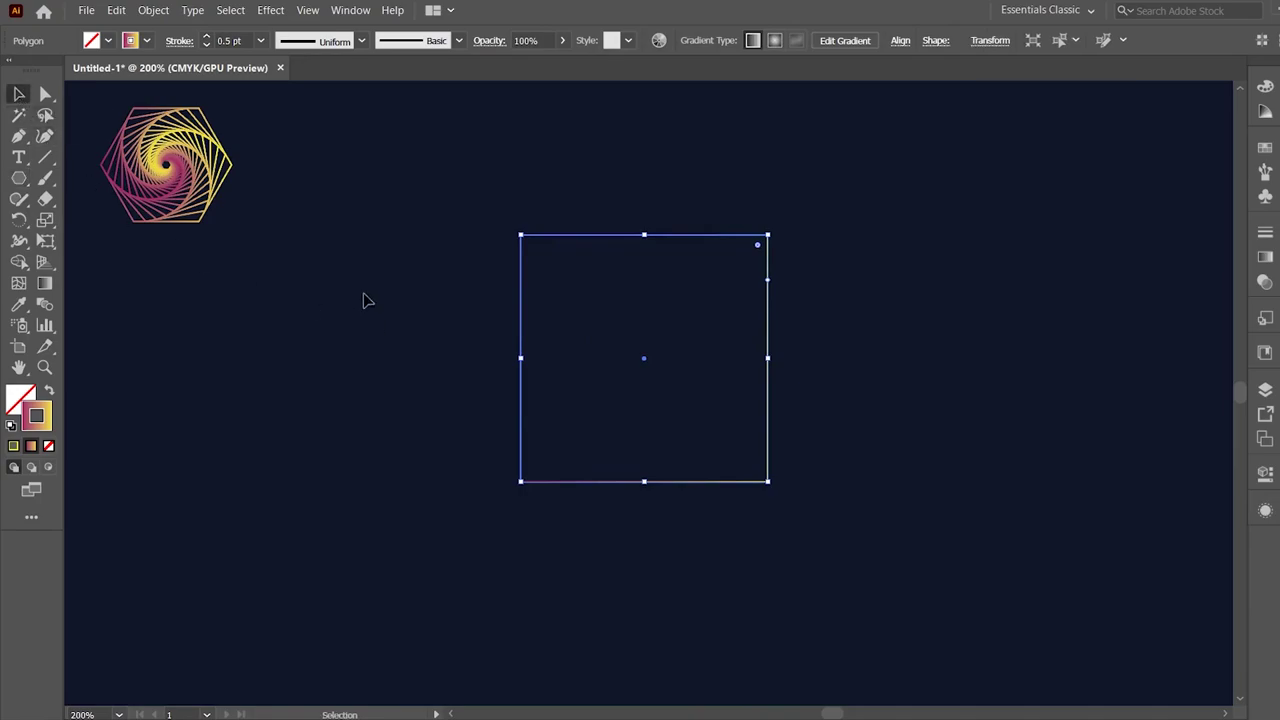
Give the square a Transform effect of 25 copies at 88% scale with slight rotation, then enlarge it.
click(274, 12)
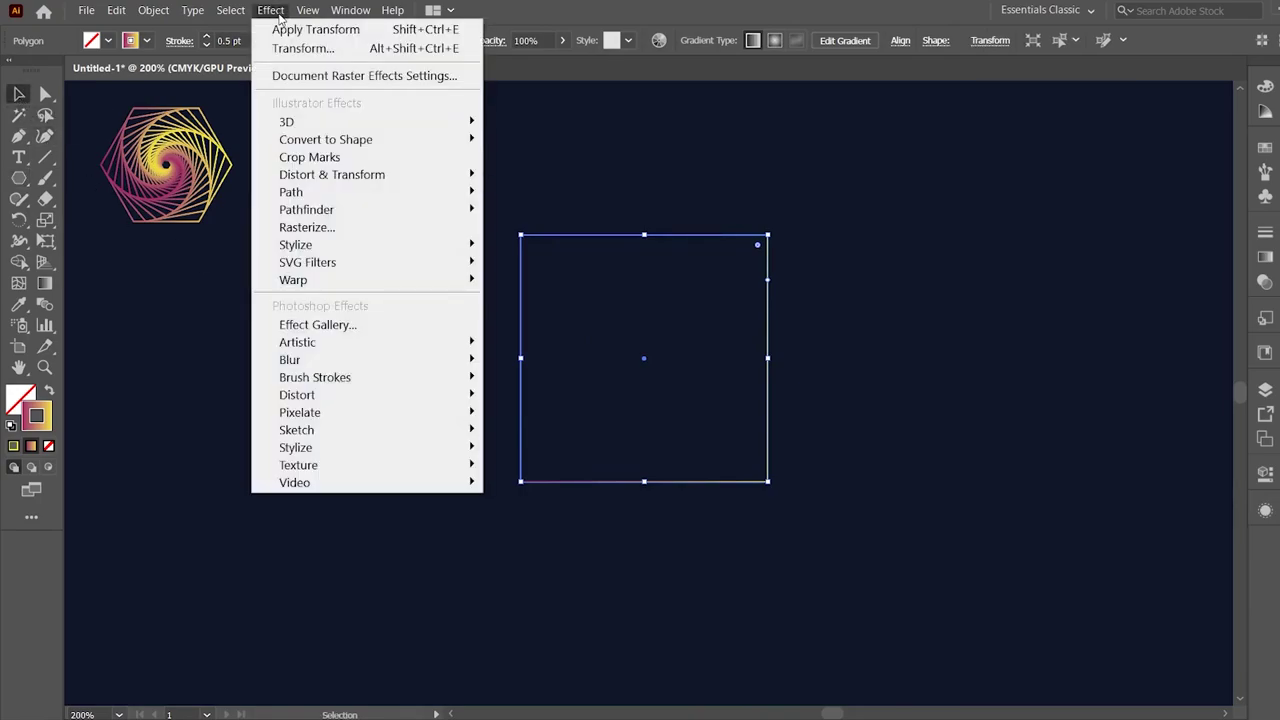
click(530, 232)
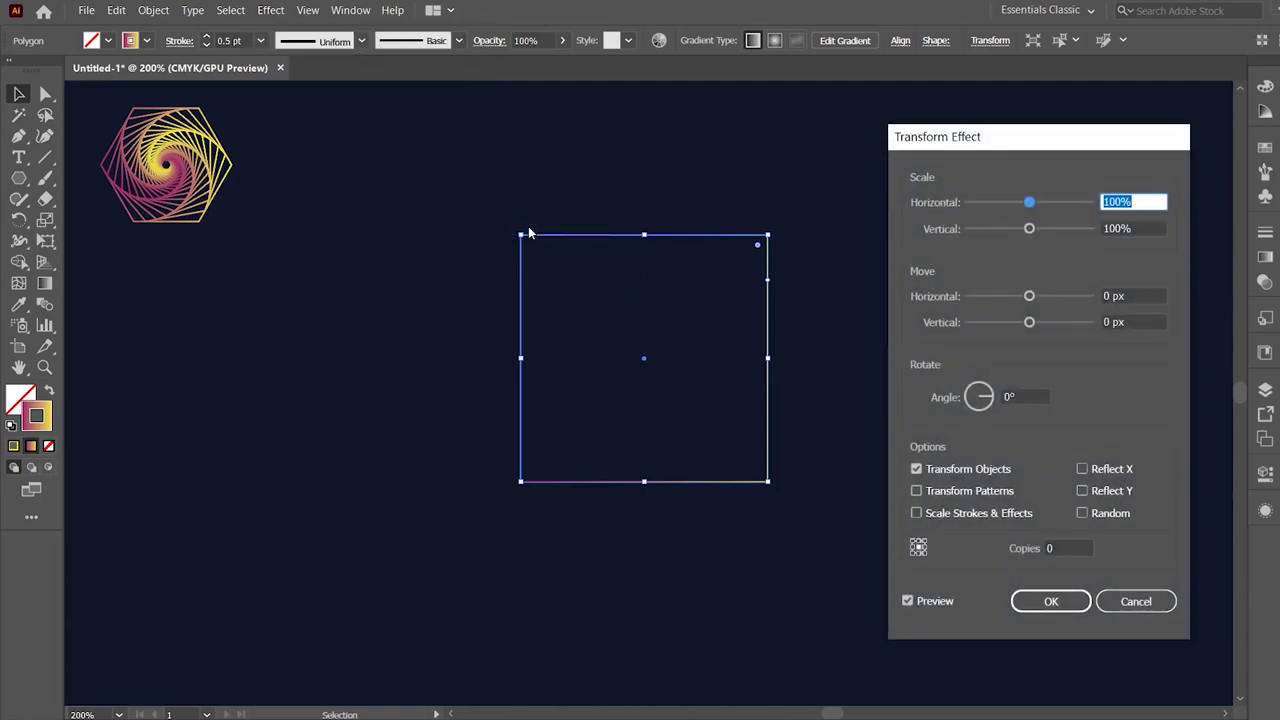
click(1052, 548)
text(5)
key(Tab)
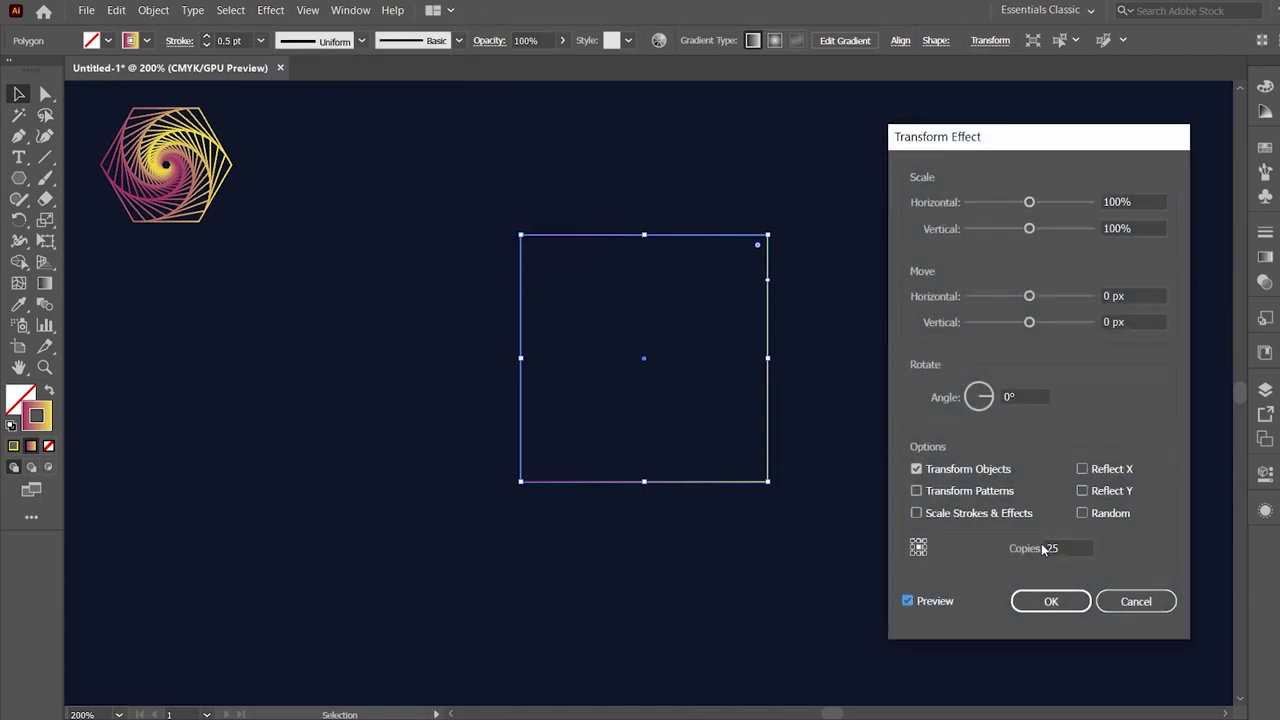
click(1089, 201)
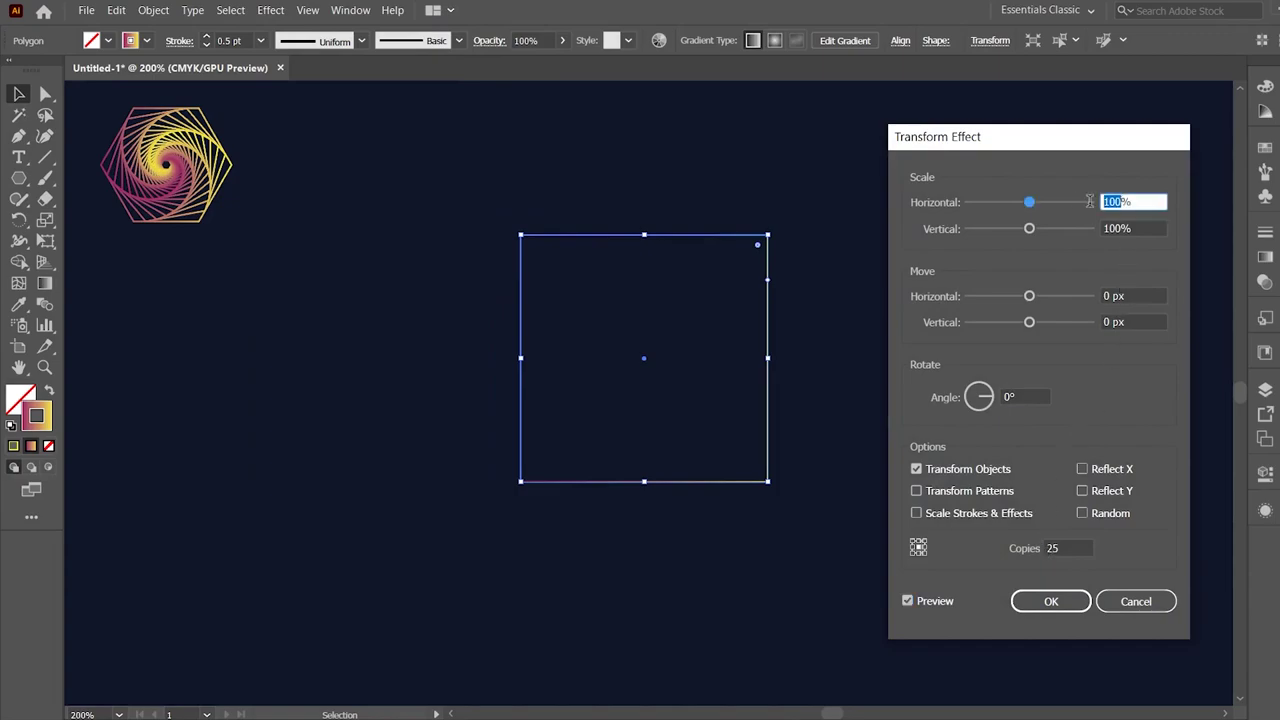
text(88)
key(Tab)
text(88)
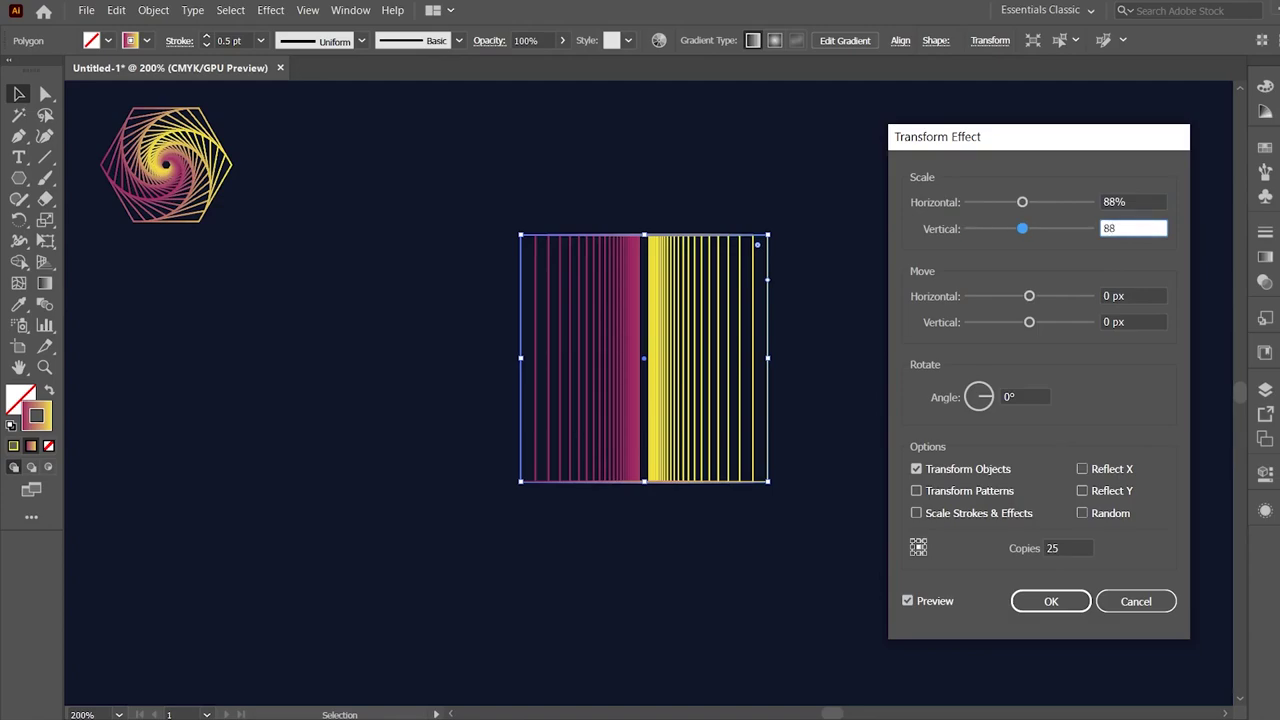
key(Tab)
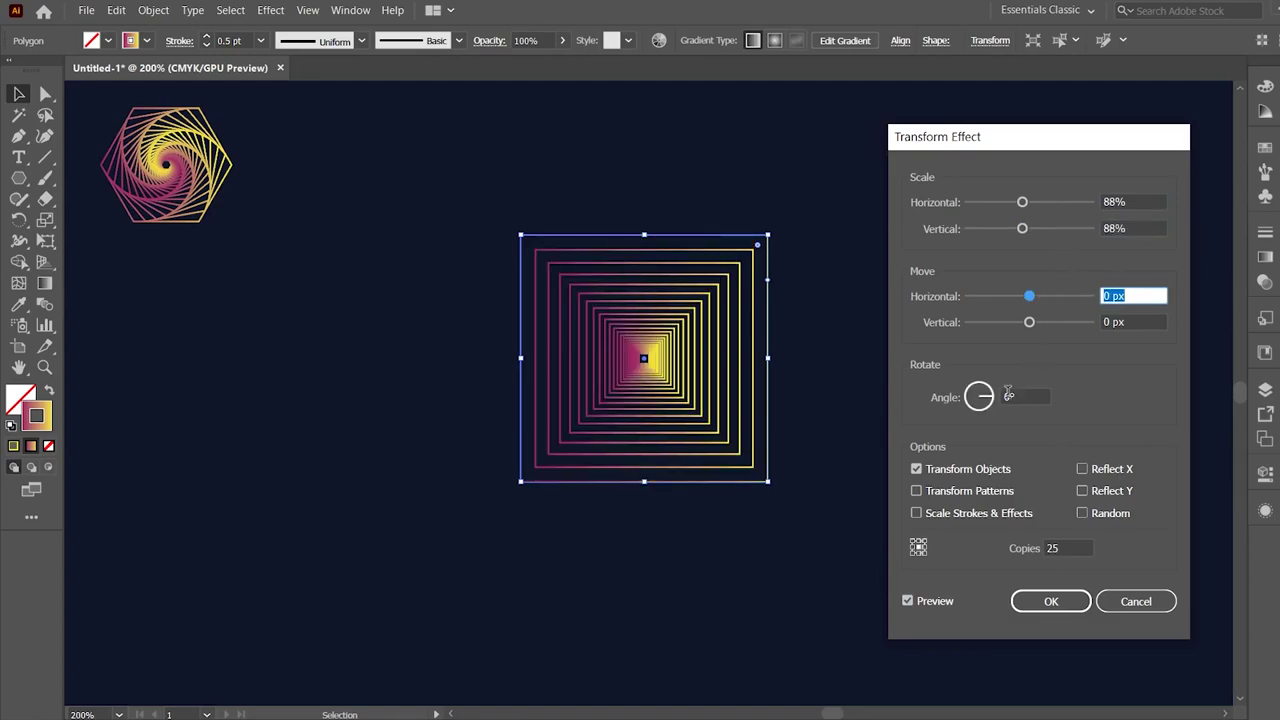
click(993, 395)
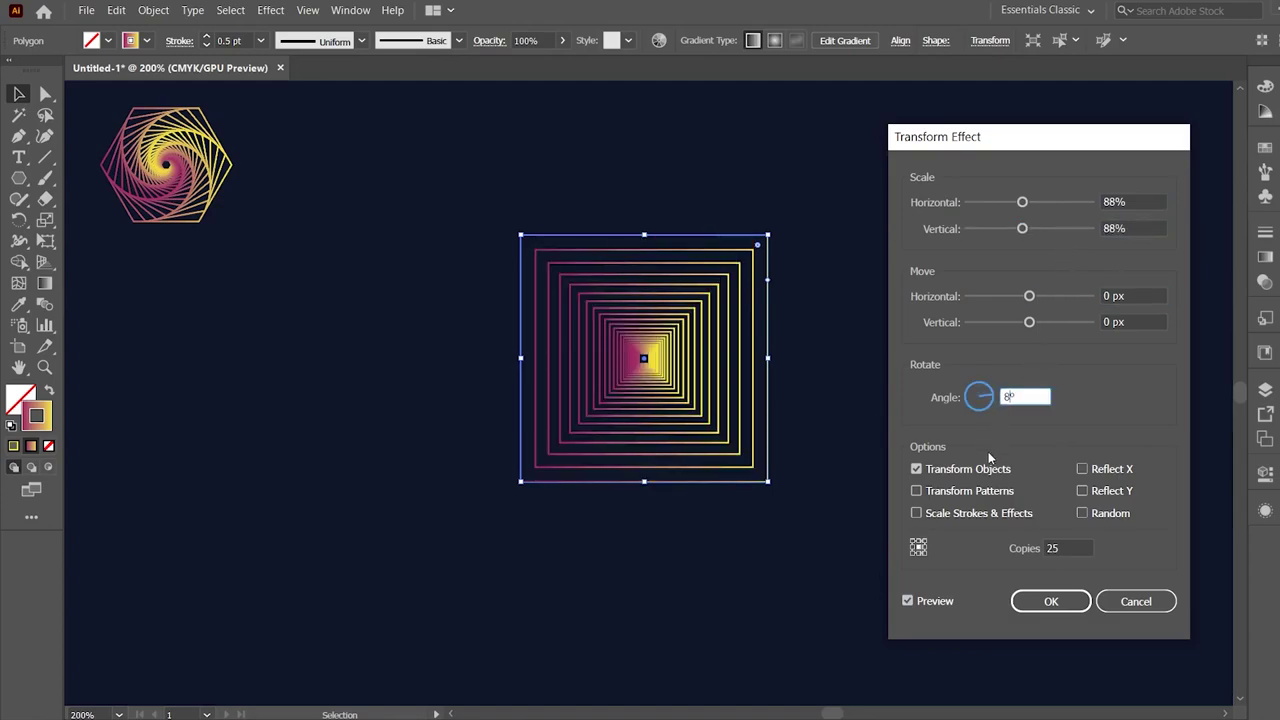
click(1040, 599)
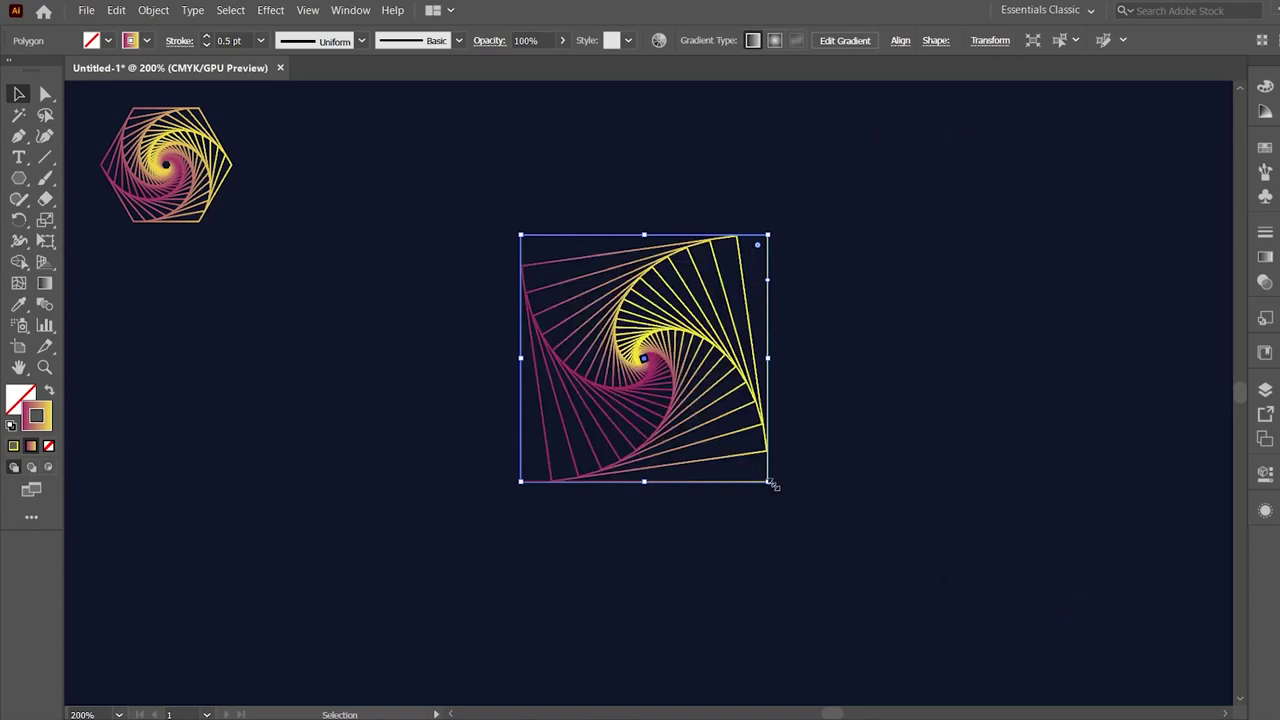
drag(768, 482, 980, 617)
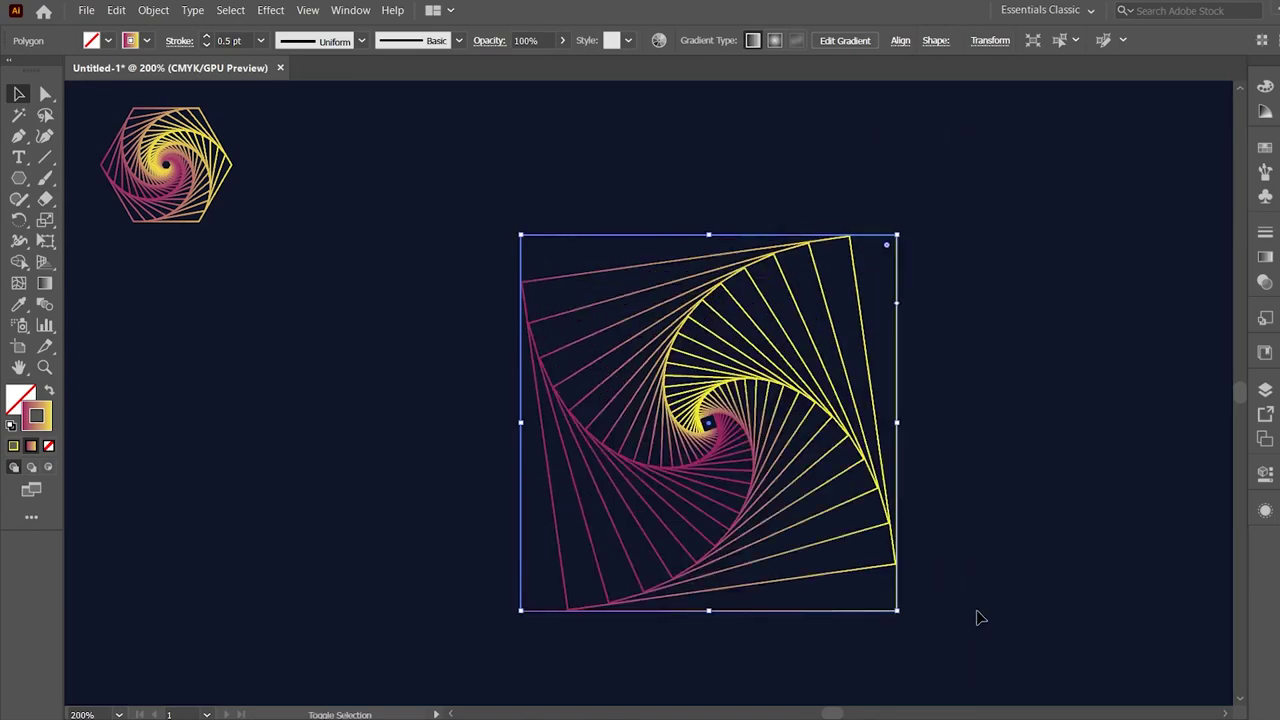